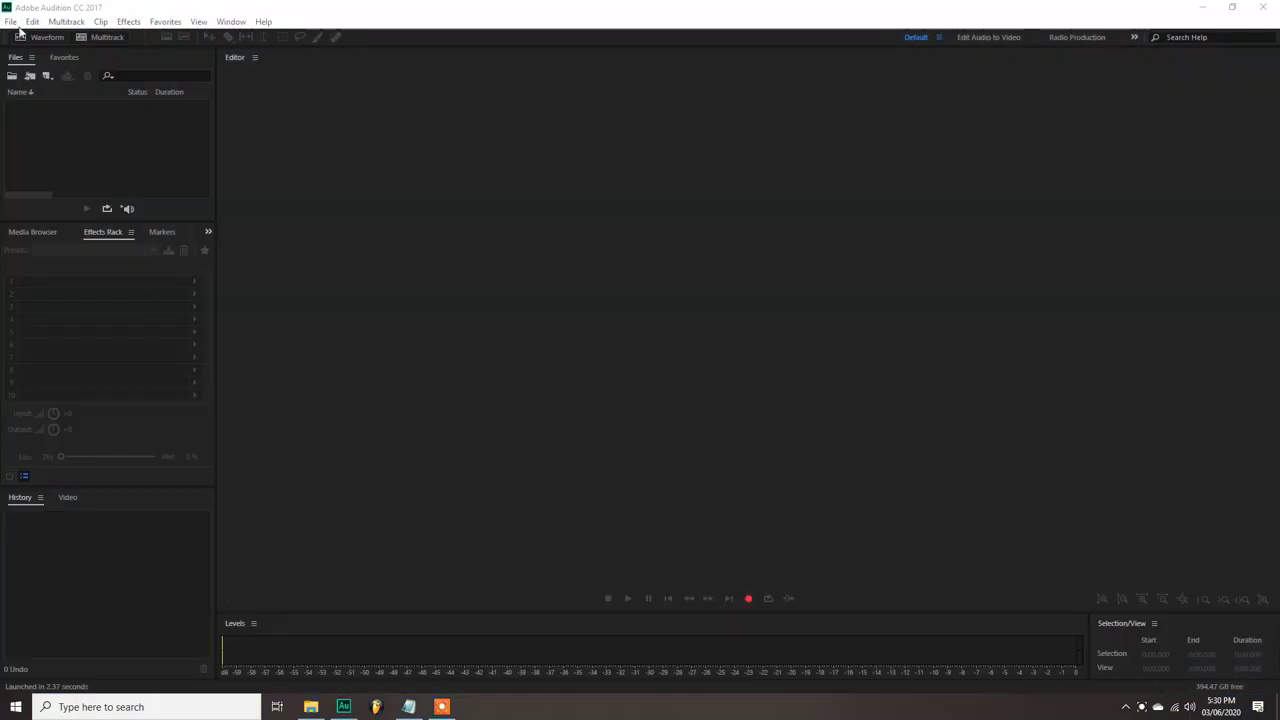
- Open the Track_01_001 recording from the File menu
left_click(10, 21)
left_click(30, 48)
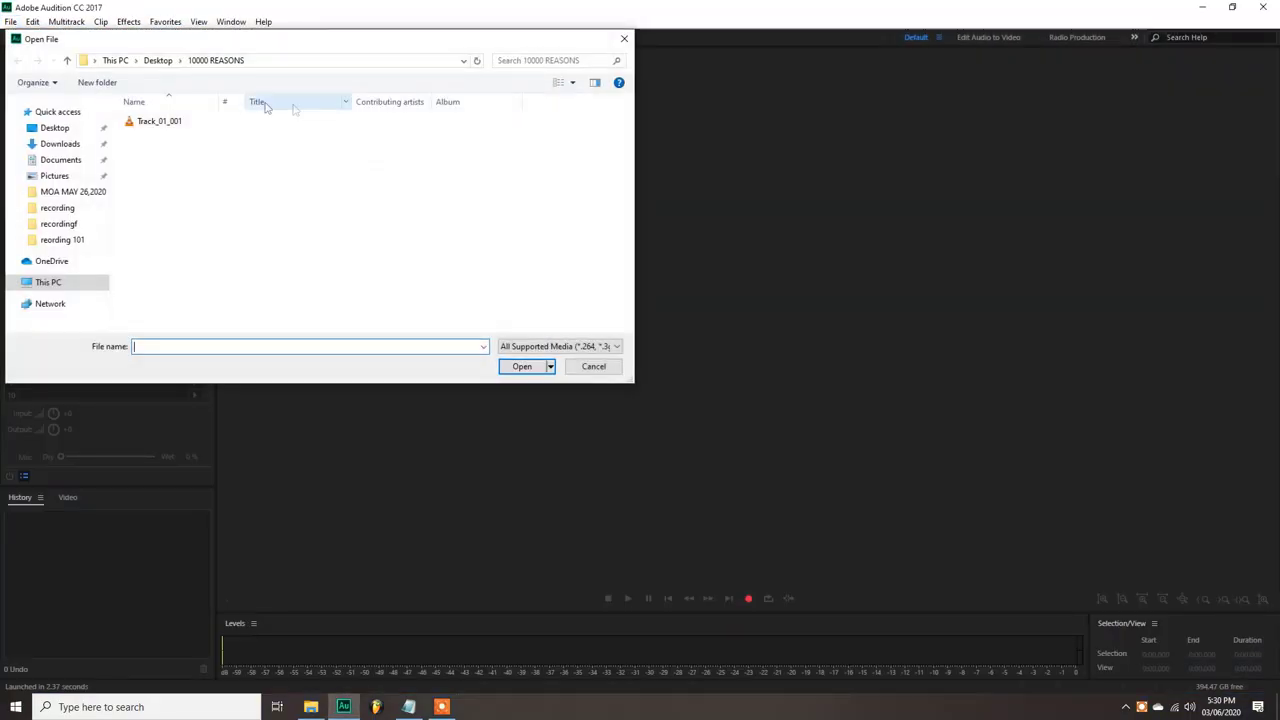
double_click(160, 121)
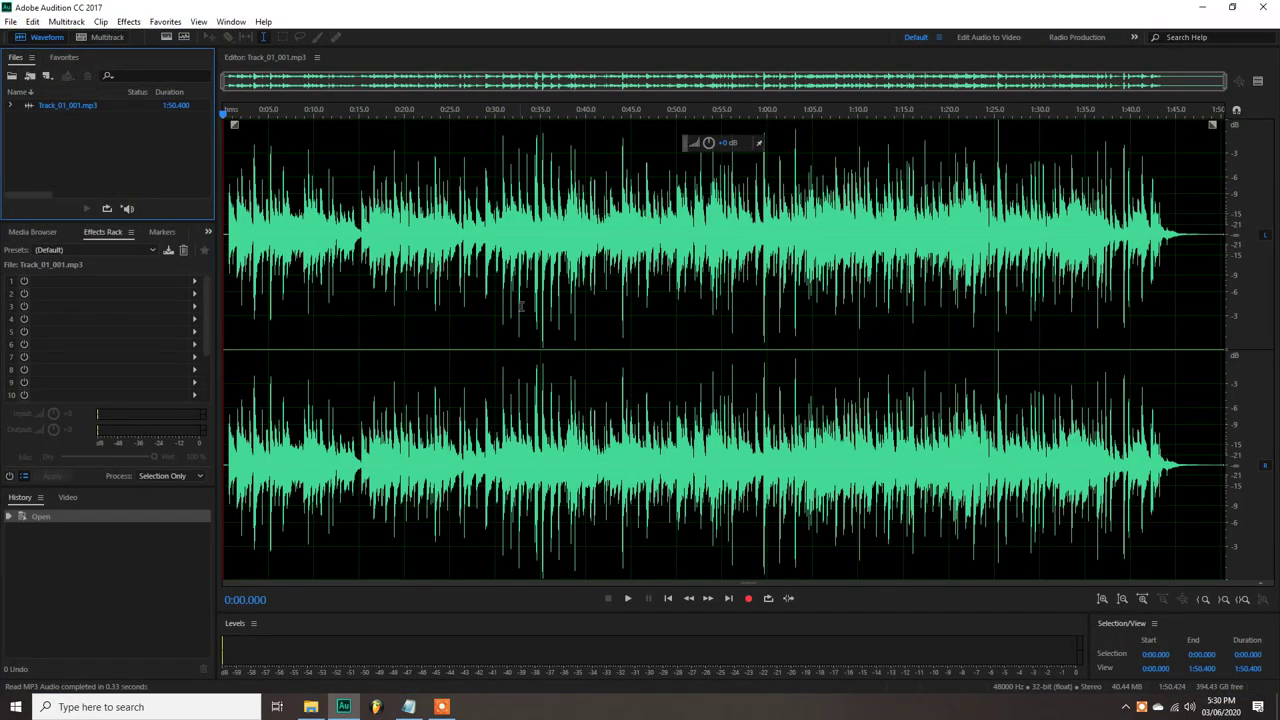
- Zoom into the waveform and play the guitar recording from near the start
left_click(275, 250)
scroll(270, 220, "up", 5)
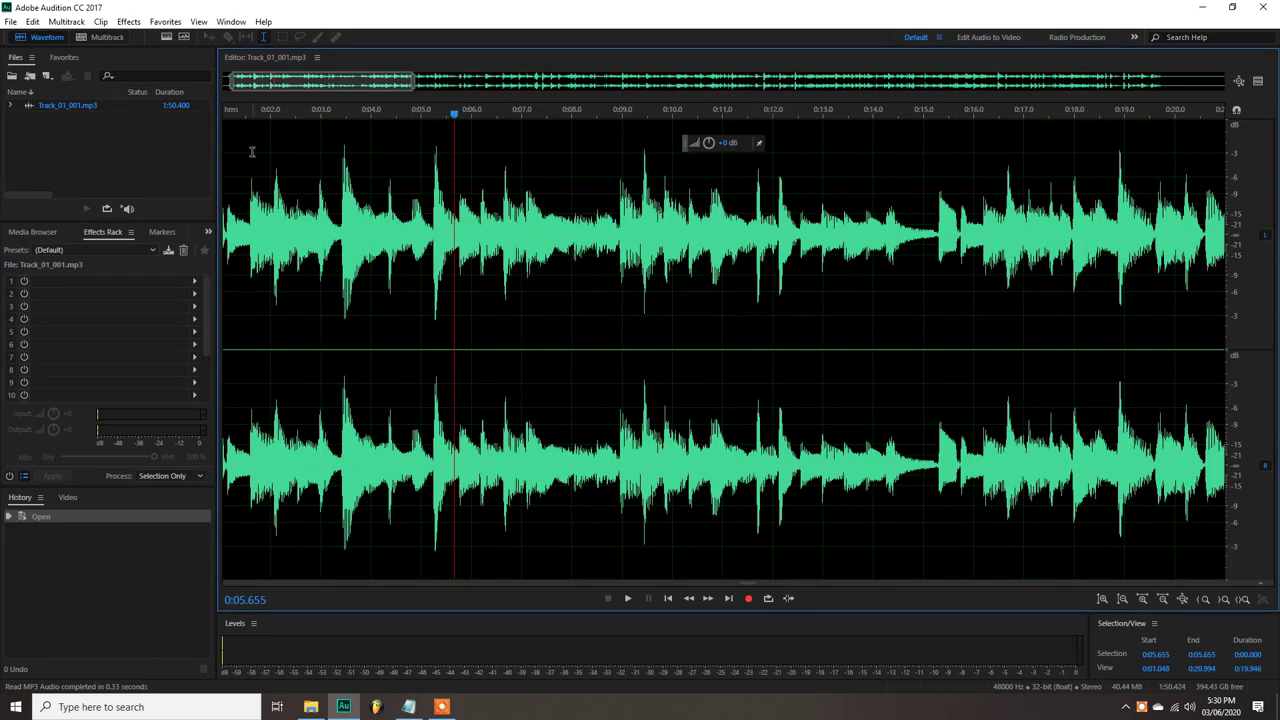
left_click_drag(287, 80, 278, 80)
left_click(250, 222)
key("space")
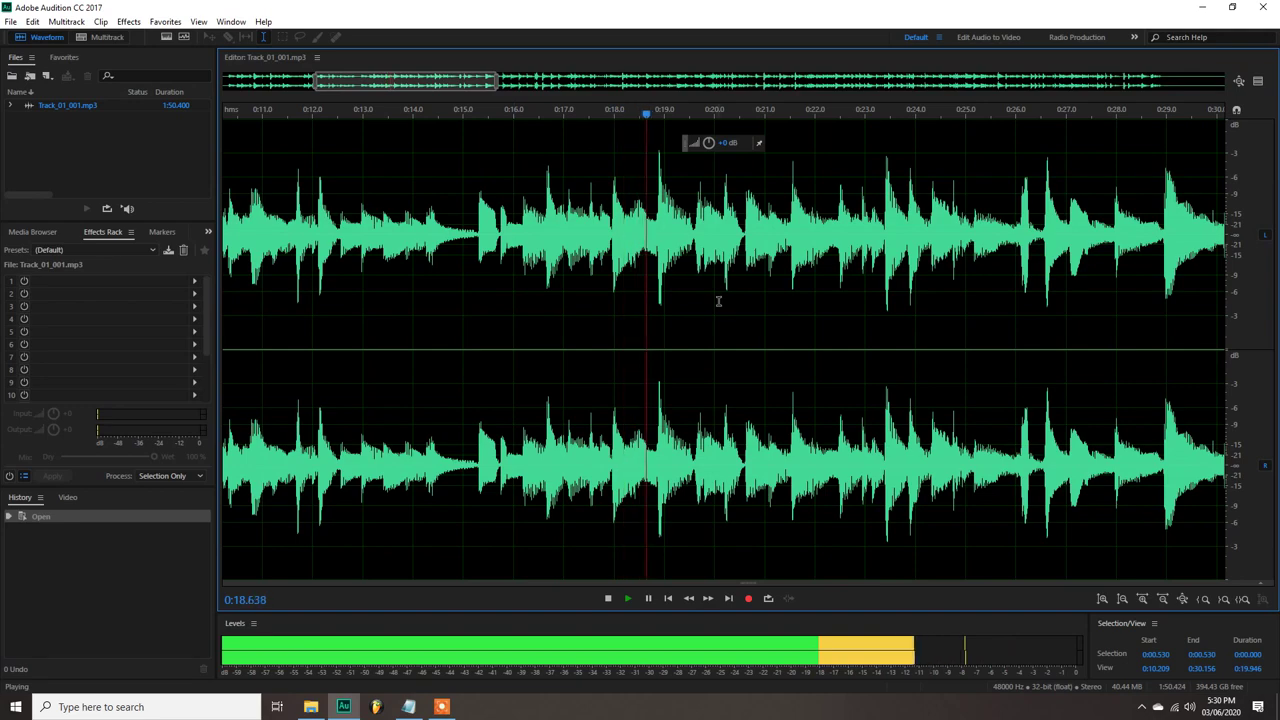
scroll(718, 300, "down", 4)
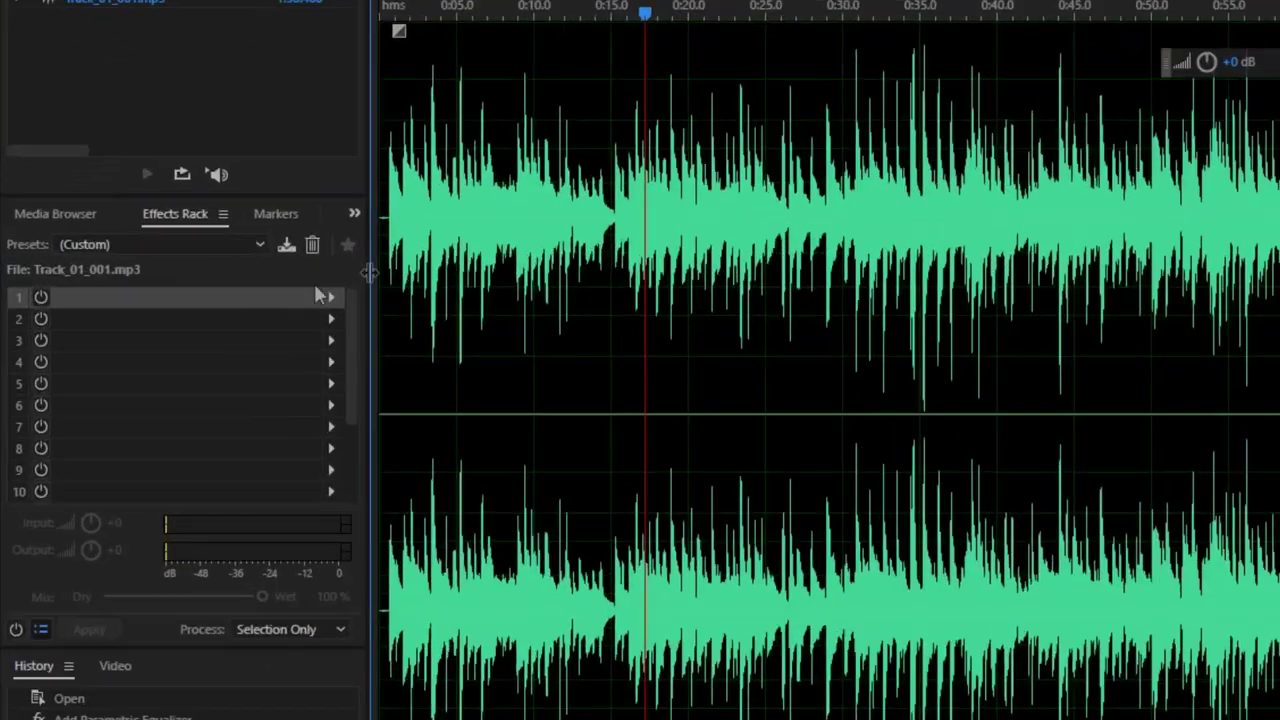
- Load the Parametric Equalizer from Filter and EQ into effect slot 1
left_click(105, 289)
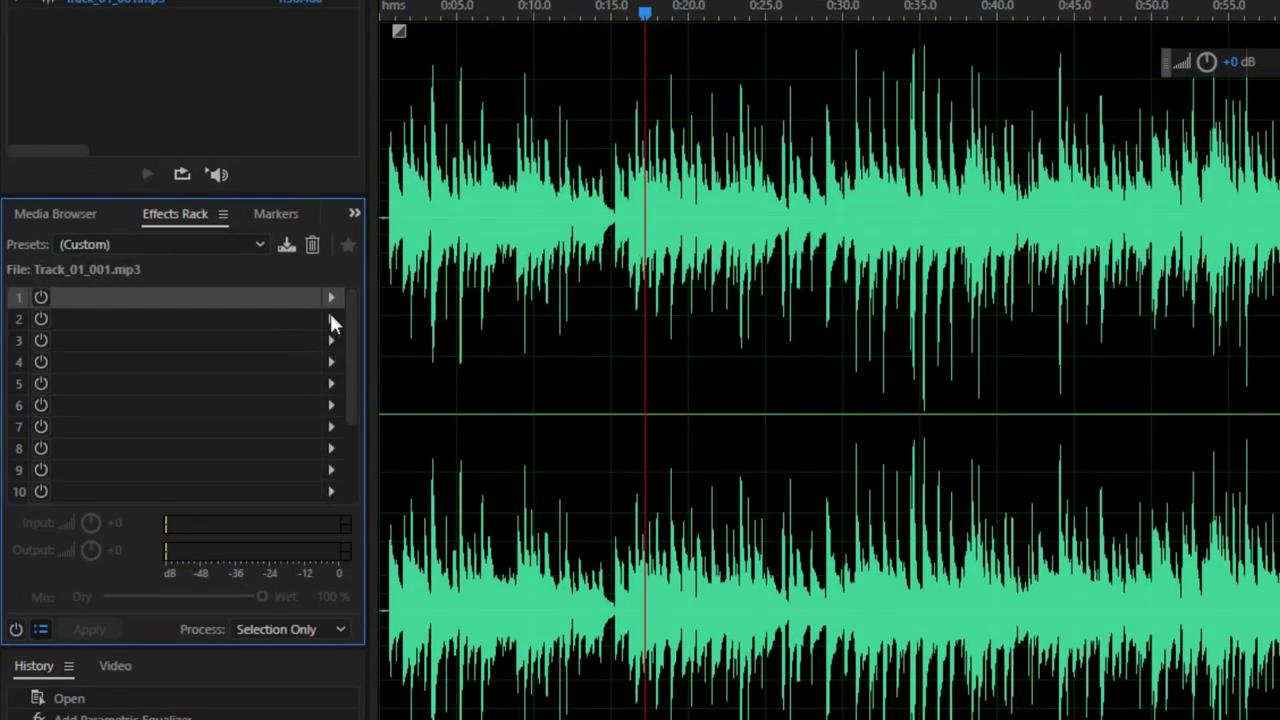
left_click(331, 297)
mouse_move(476, 430)
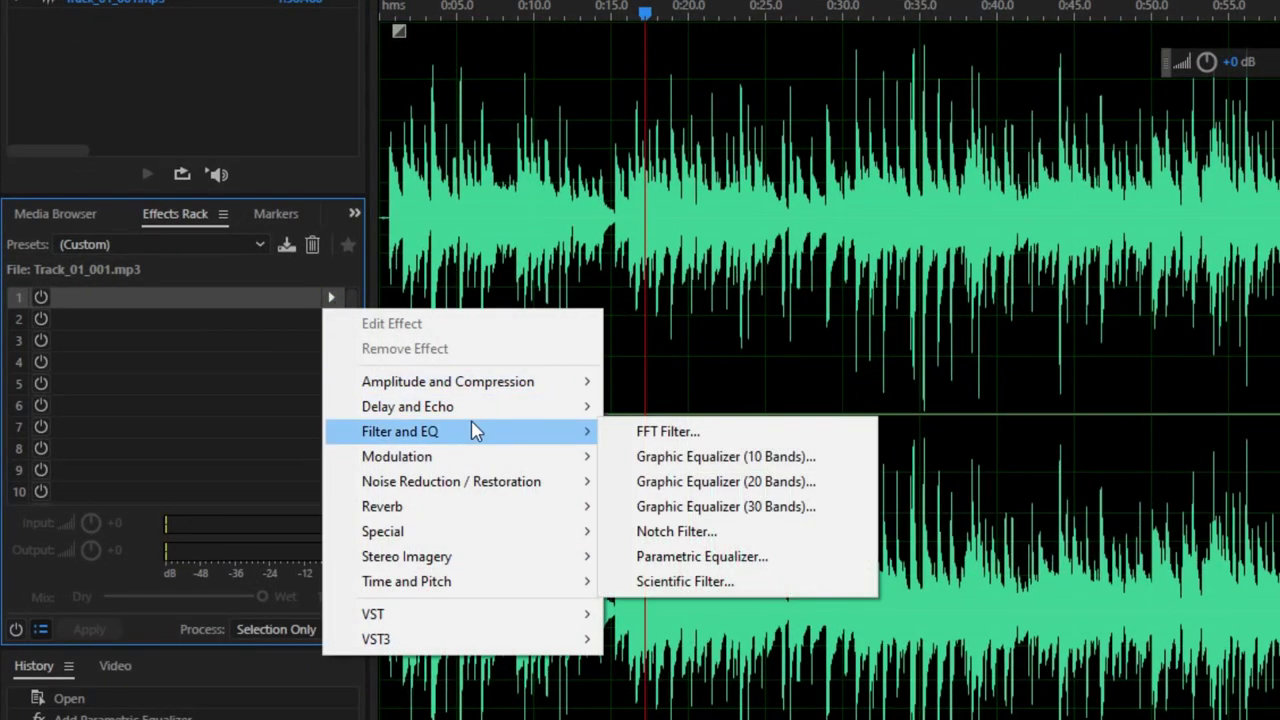
left_click(730, 556)
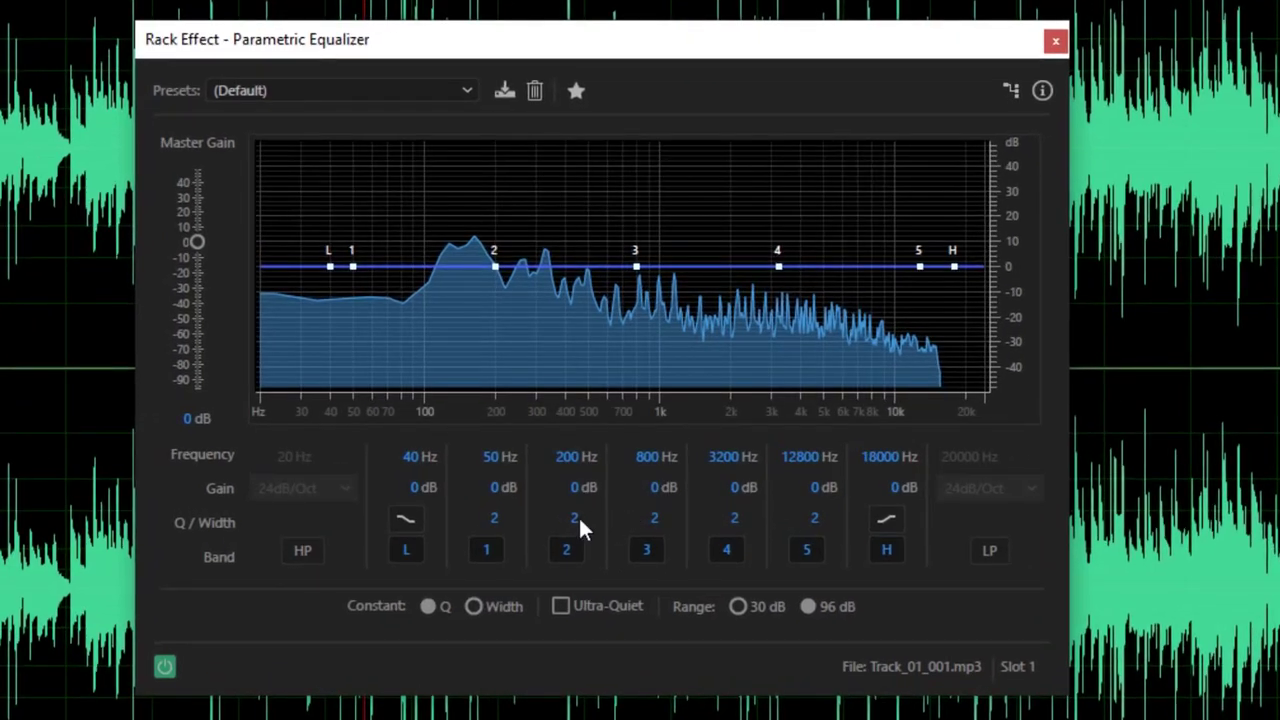
- Set equalizer band 2 to Q 43.6, +37 dB gain at 397 Hz
left_click_drag(571, 517, 571, 470)
left_click_drag(566, 487, 566, 450)
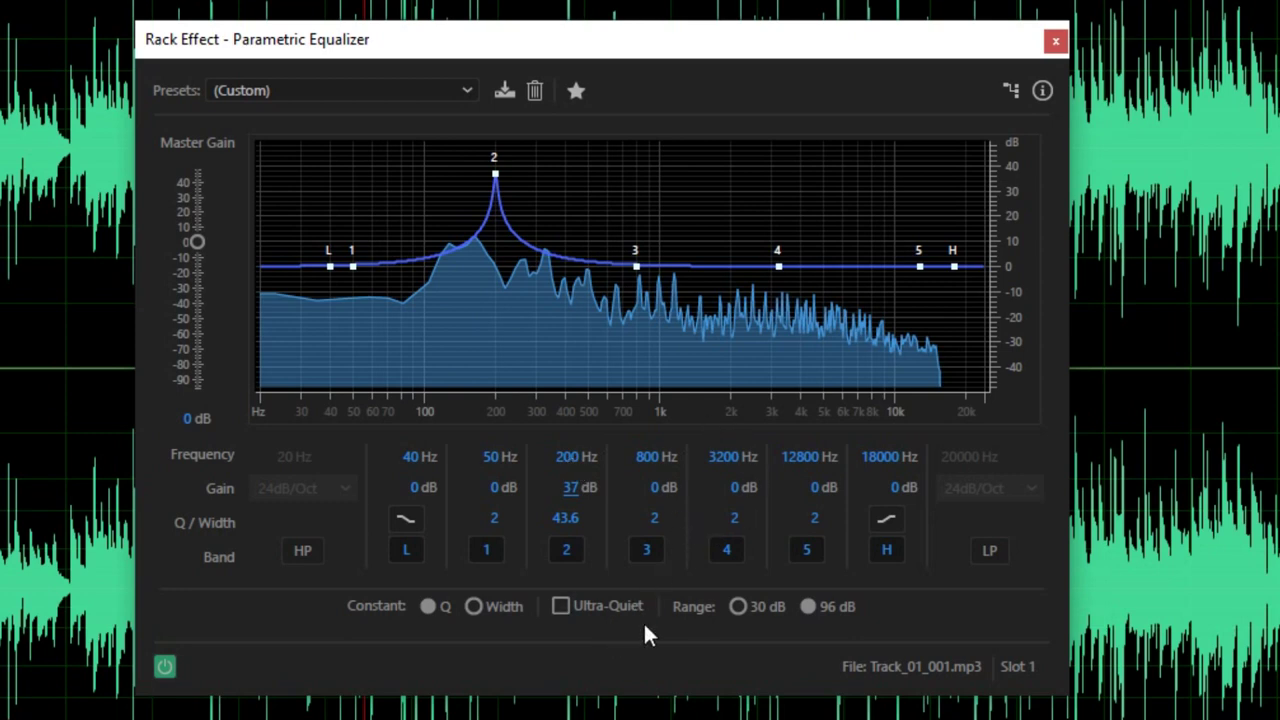
left_click_drag(571, 457, 682, 524)
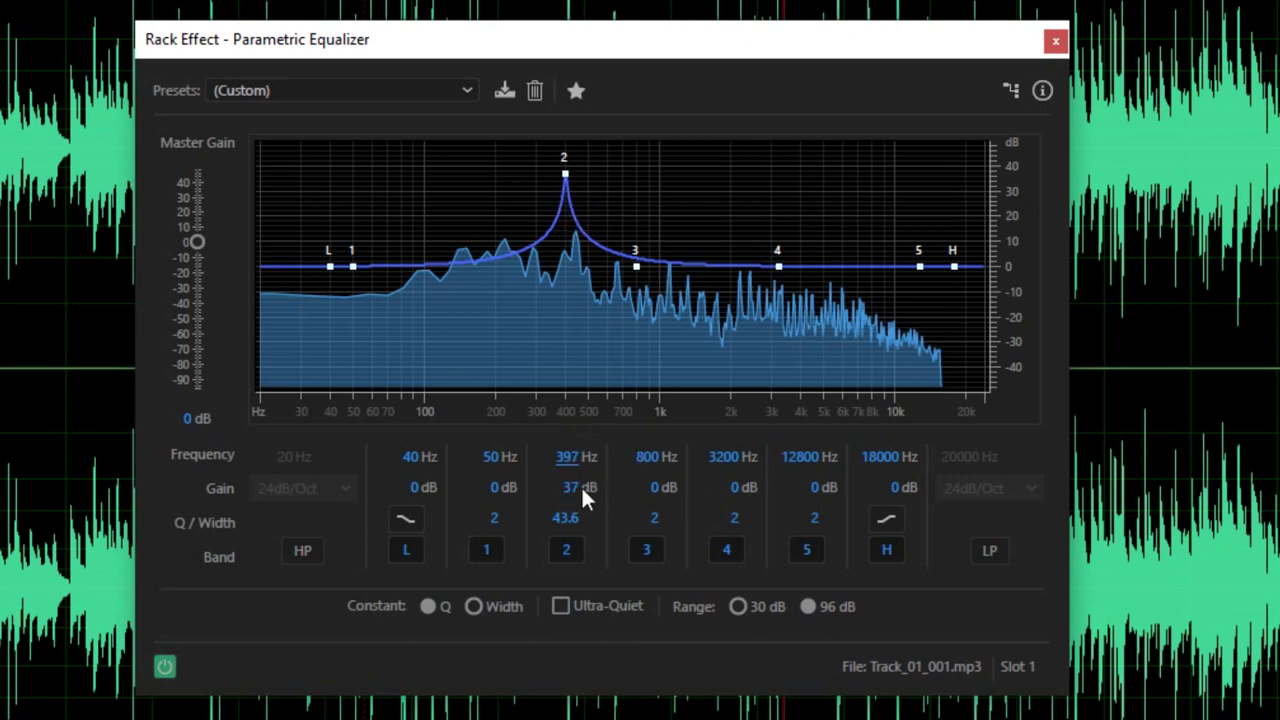
- Cut band 2 by 15.5 dB at Q 60.2, then boost band 3 near 880 Hz and turn it into a cut
left_click_drag(575, 490, 400, 487)
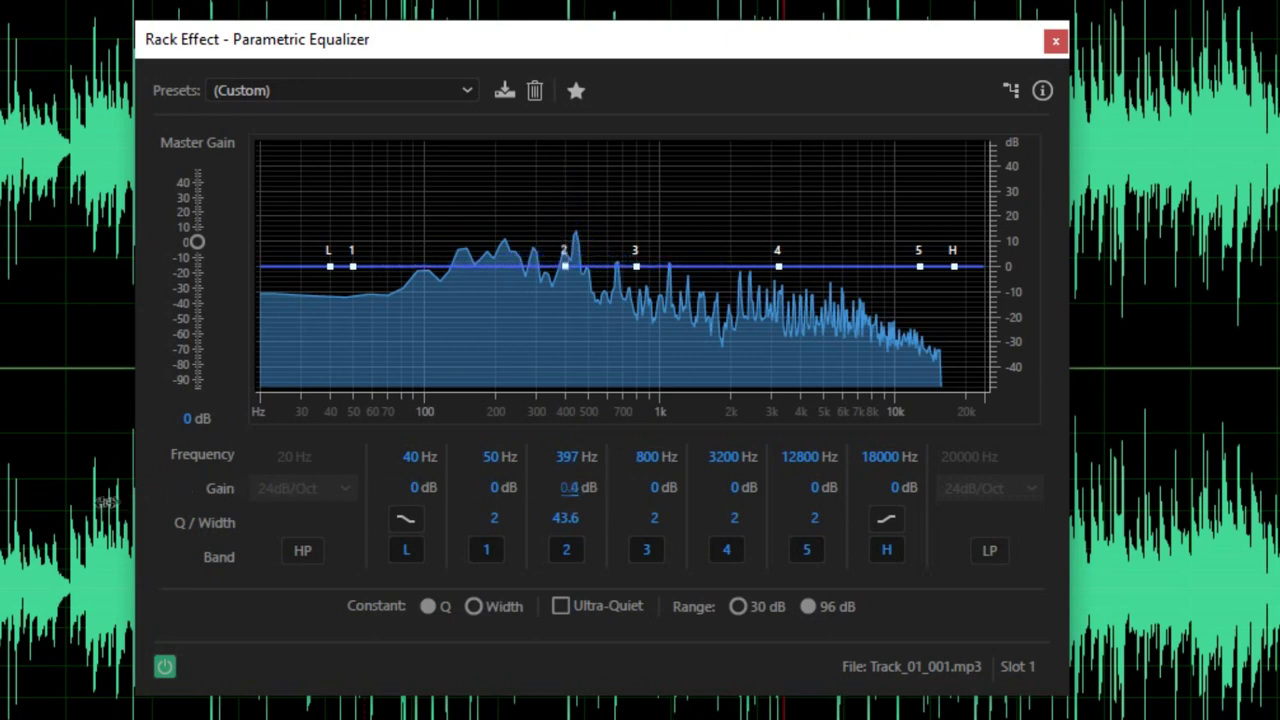
left_click_drag(565, 517, 820, 566)
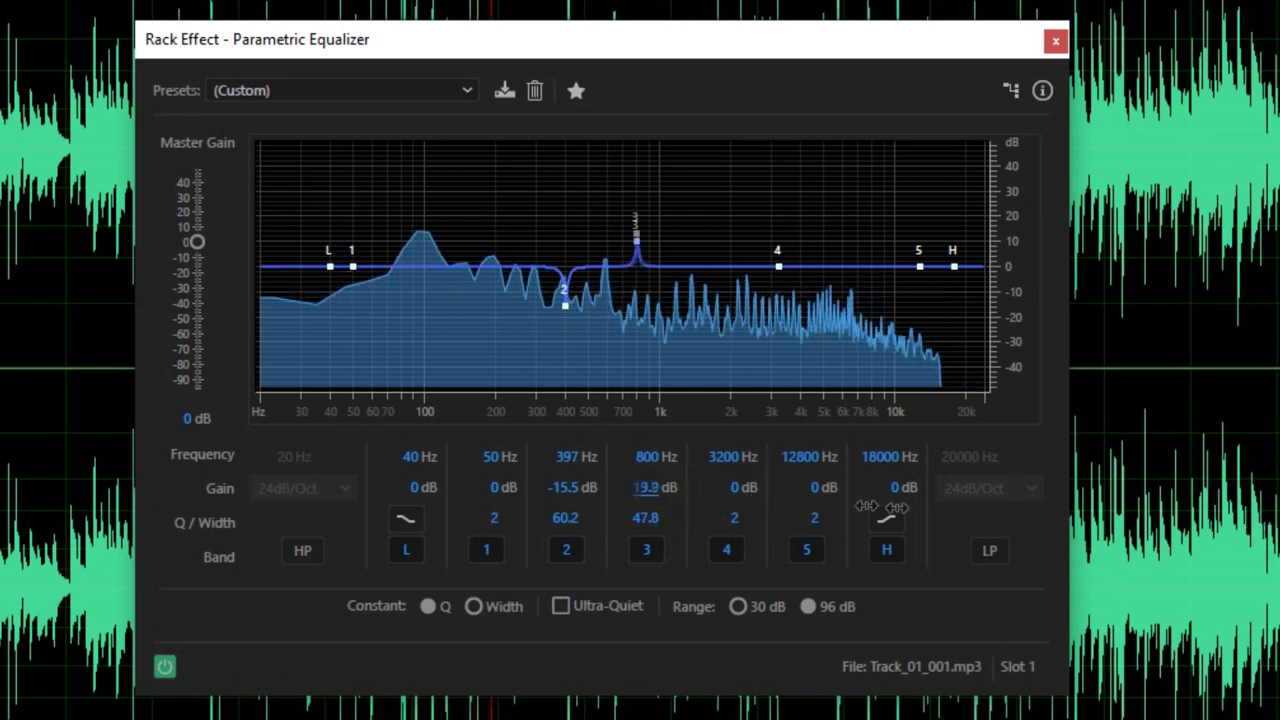
left_click_drag(897, 507, 1075, 533)
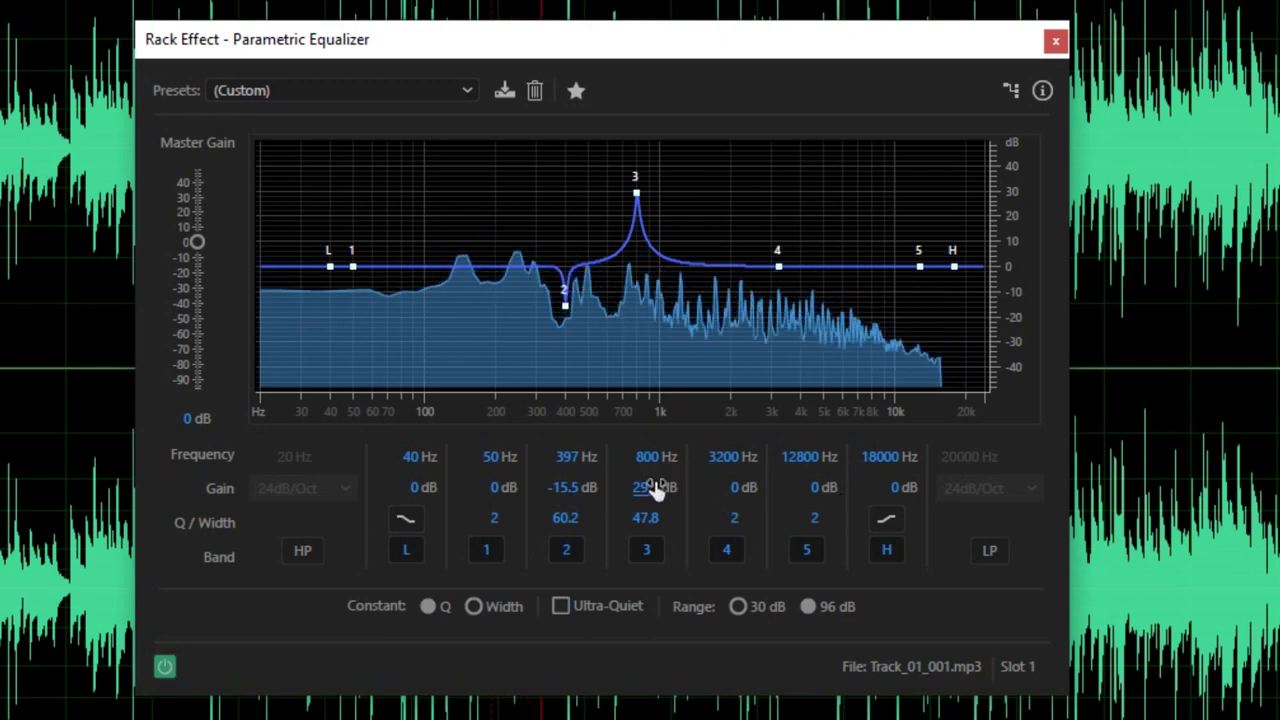
mouse_move(654, 486)
left_mouse_down()
mouse_move(659, 459)
mouse_move(665, 468)
left_mouse_up()
mouse_move(665, 460)
left_mouse_down()
mouse_move(649, 462)
mouse_move(663, 468)
left_mouse_up()
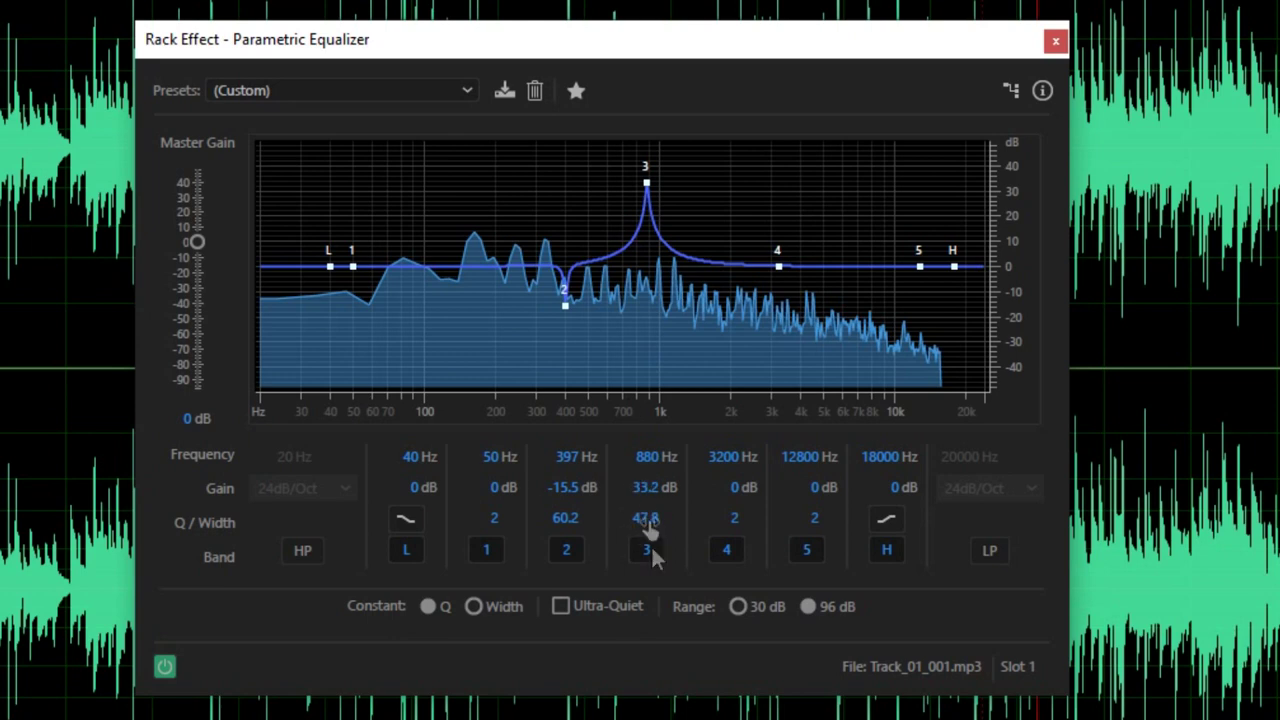
left_click_drag(643, 497, 362, 498)
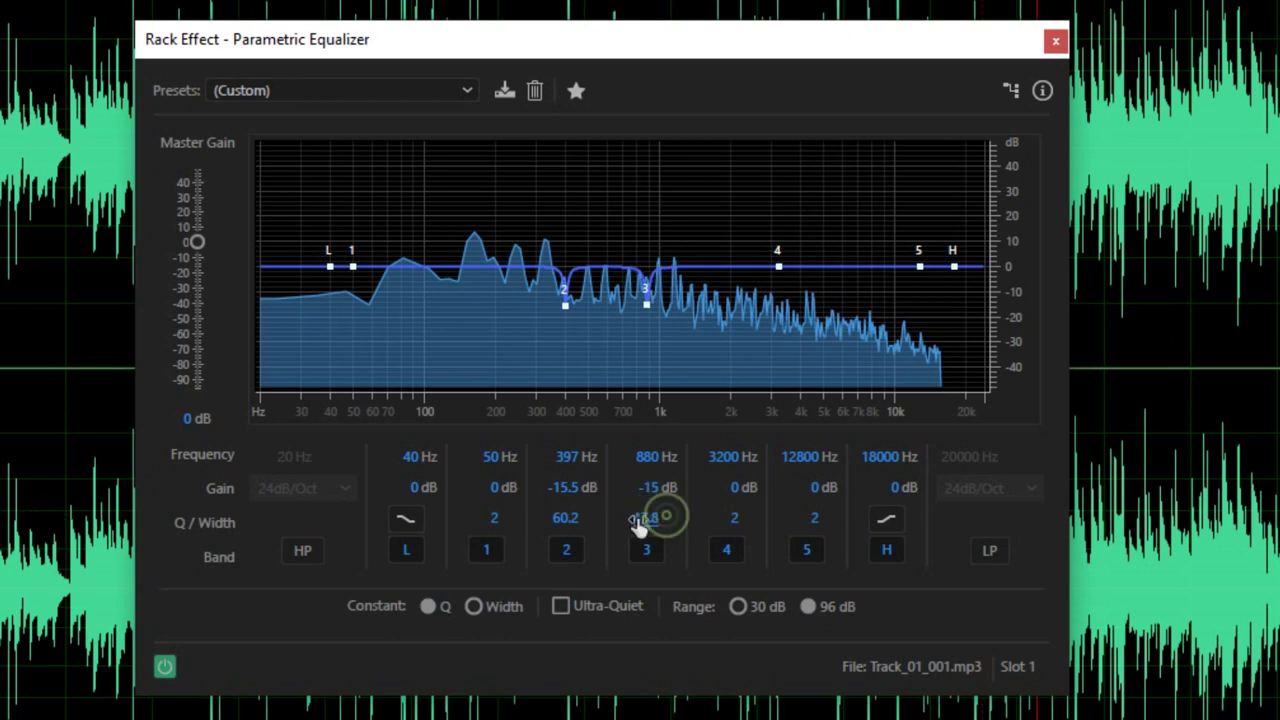
- Widen band 3's -15 dB cut at 880 Hz to Q 30.8
left_click_drag(437, 541, 225, 553)
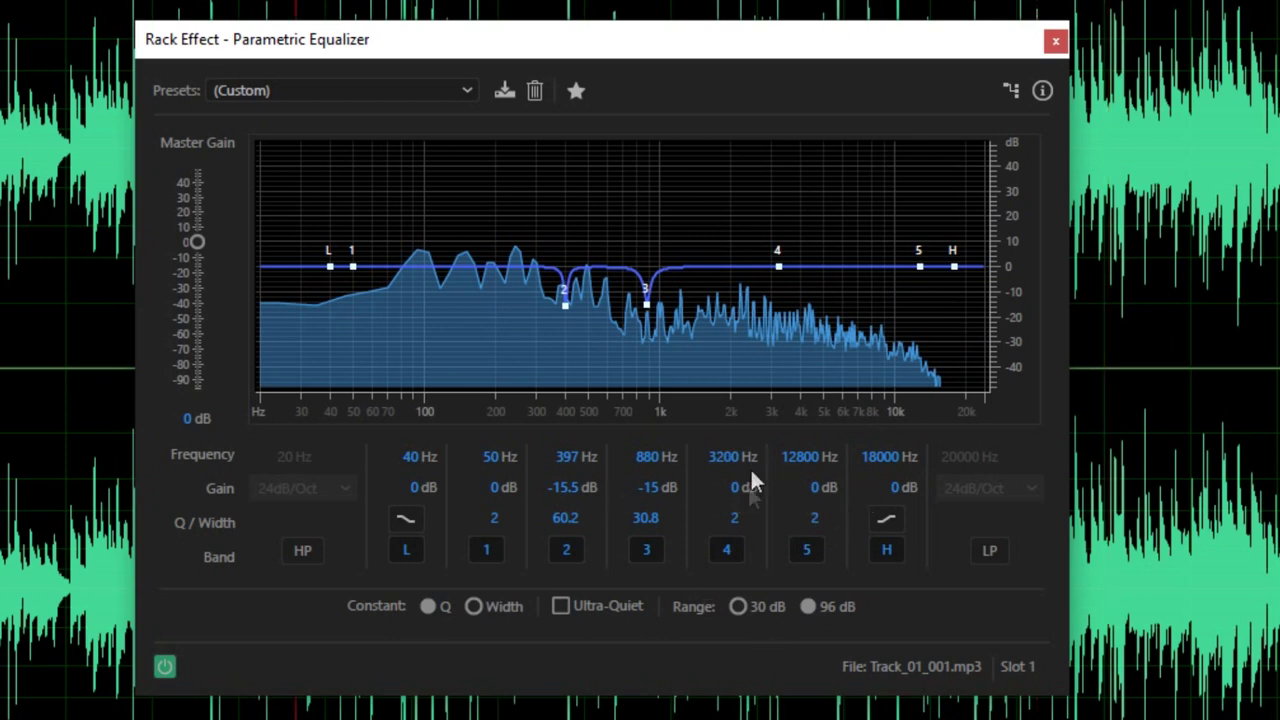
left_click(733, 519)
- Set band 4 to a -10.6 dB cut at 2178 Hz with Q 15.7
left_click_drag(727, 511, 1063, 494)
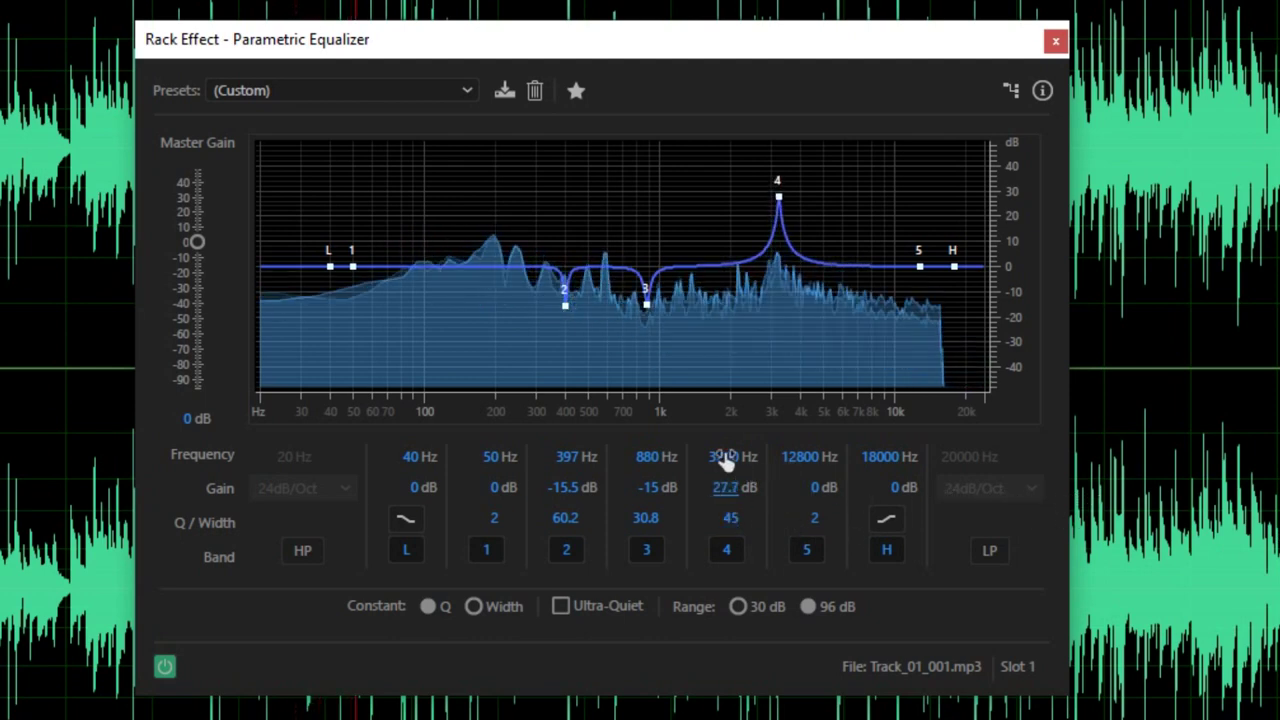
left_click_drag(725, 460, 706, 478)
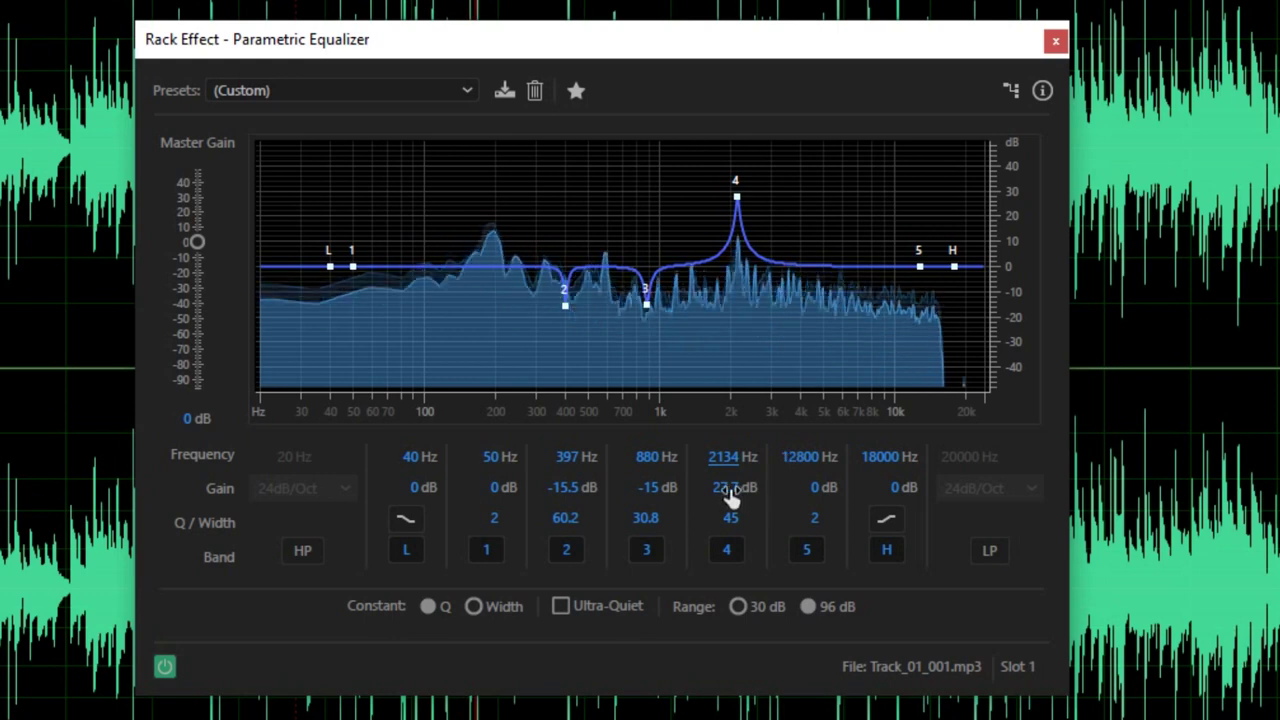
left_click_drag(731, 500, 723, 474)
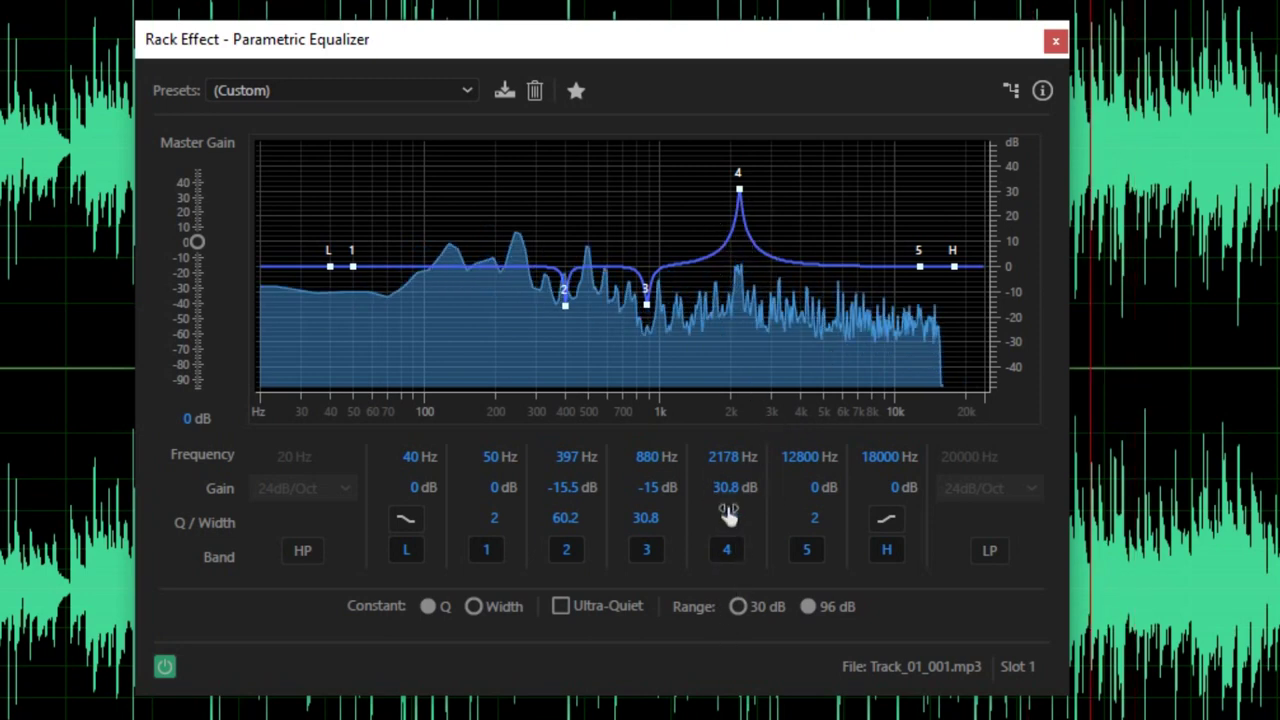
left_click_drag(727, 490, 171, 567)
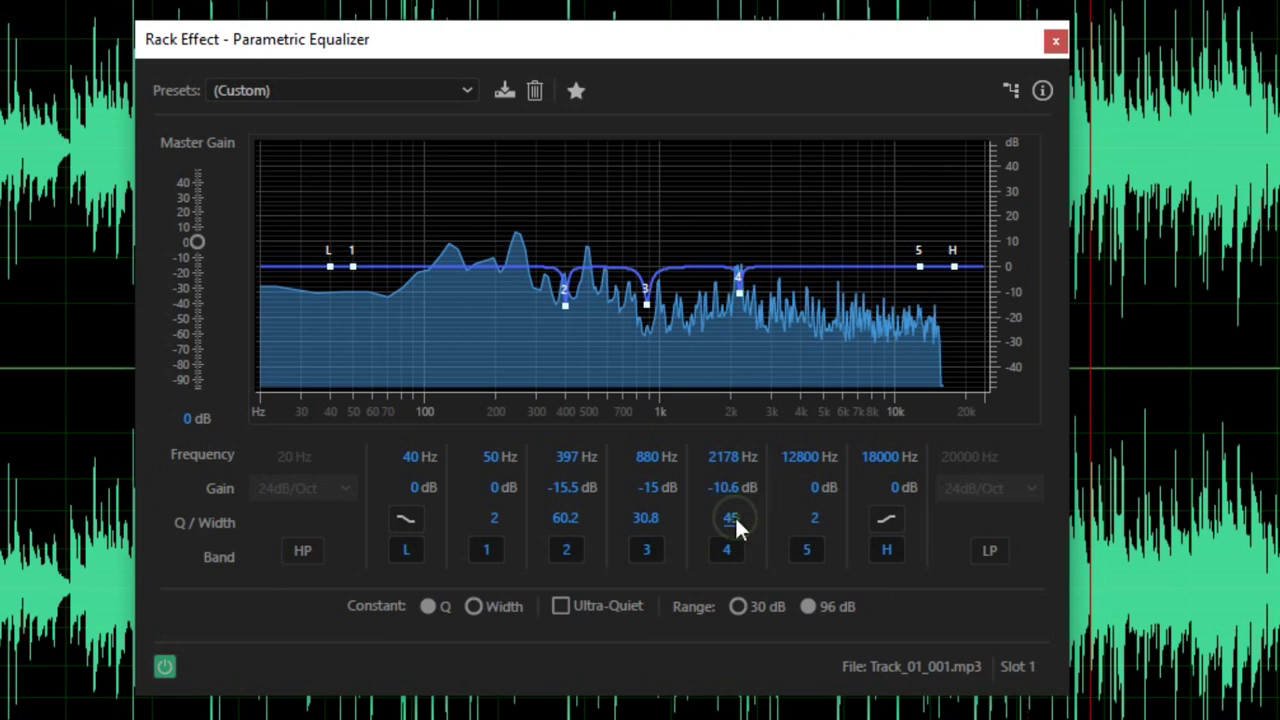
left_click_drag(735, 523, 371, 552)
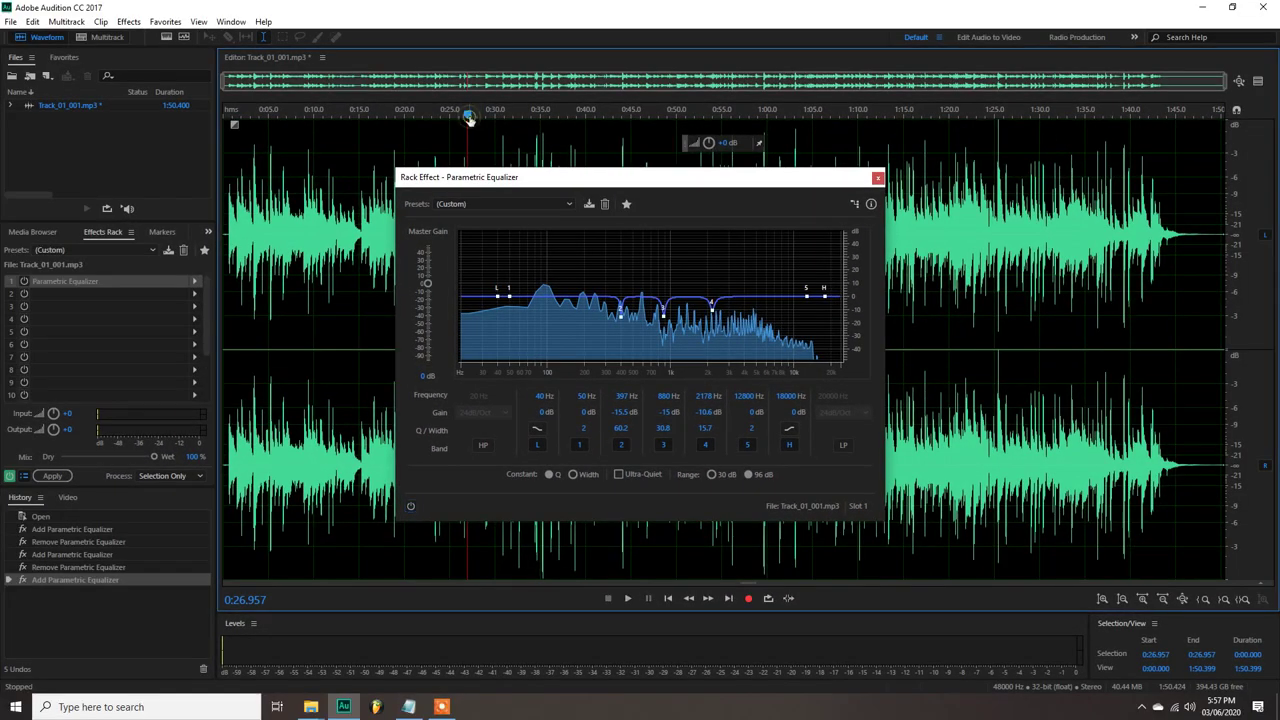
key("space")
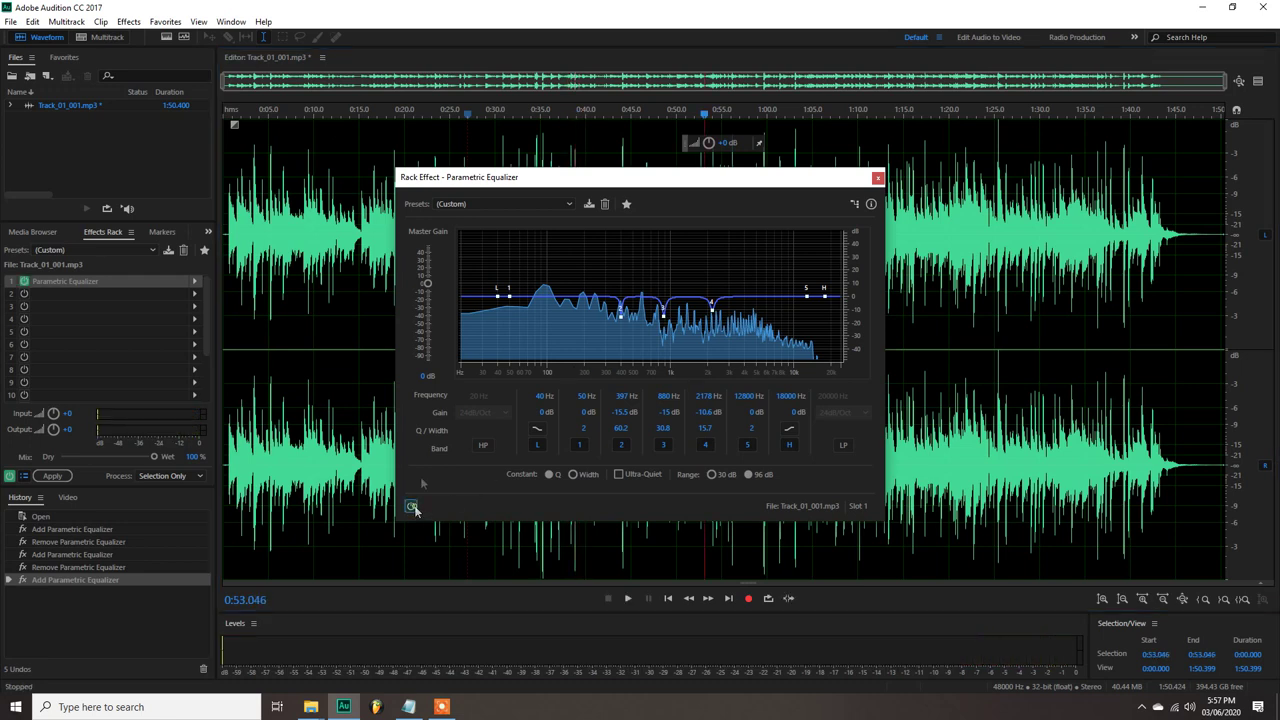
left_click(509, 112)
key("space")
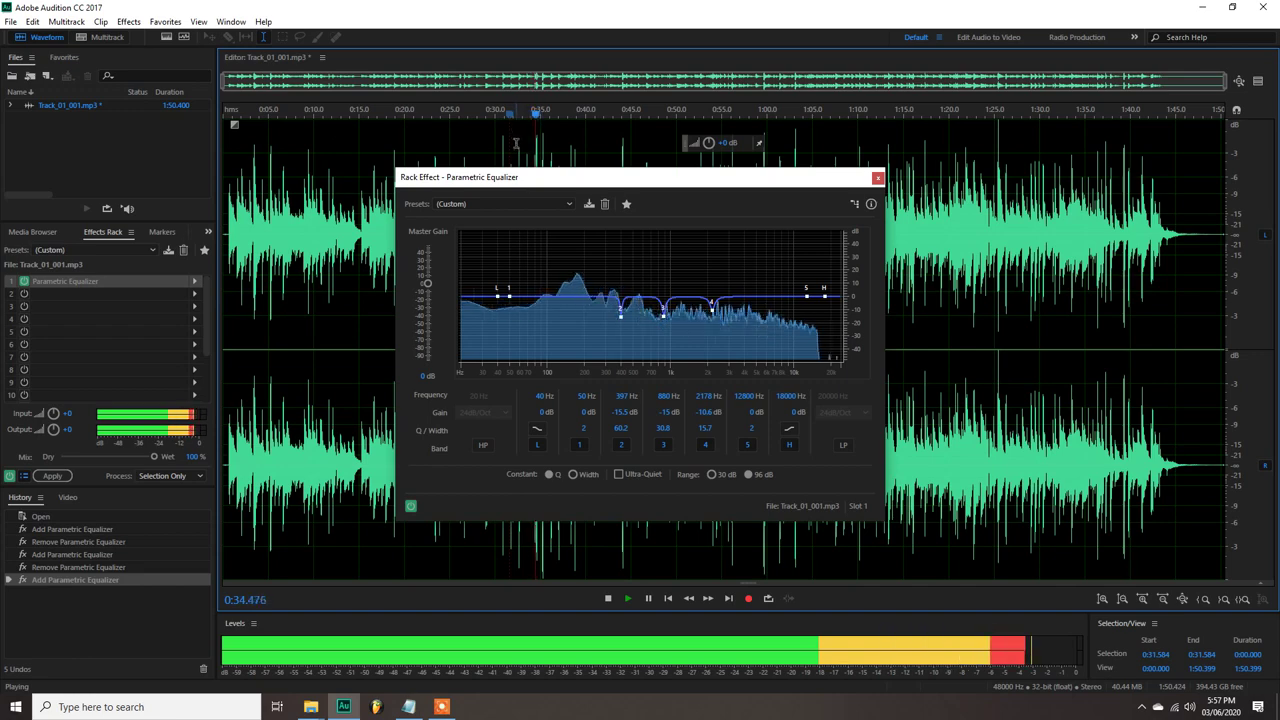
left_click_drag(533, 176, 646, 214)
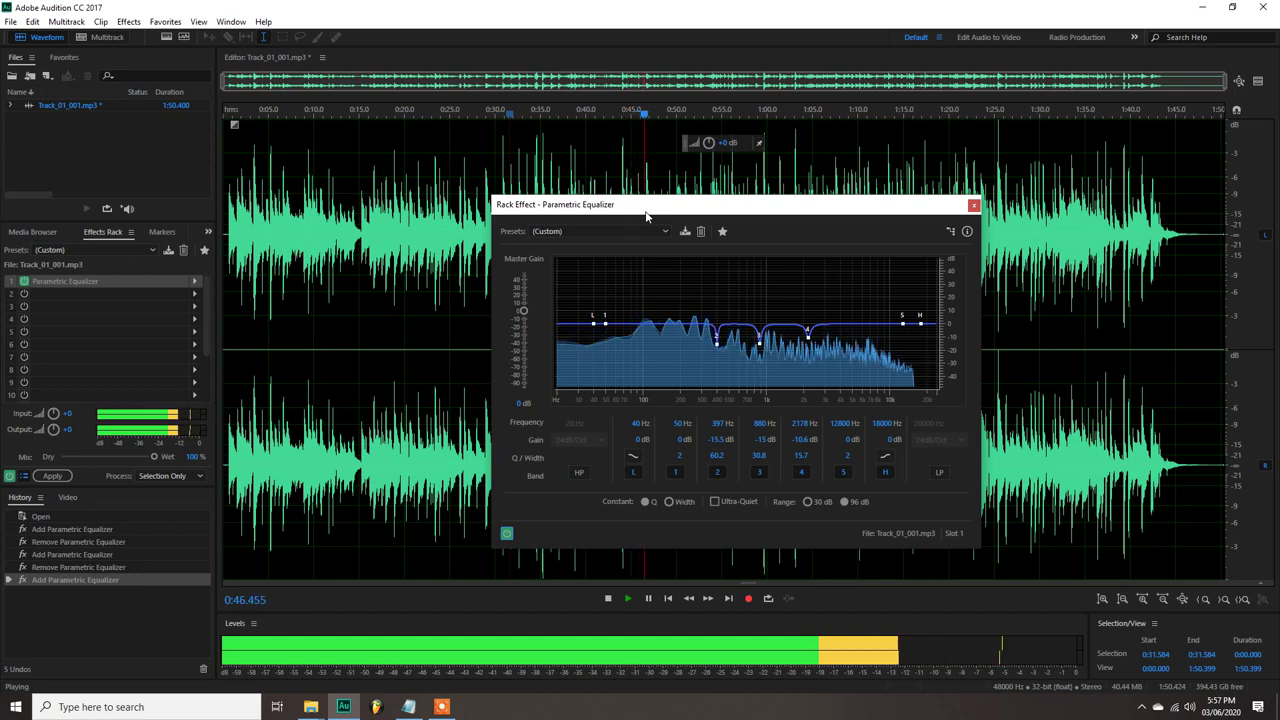
key("space")
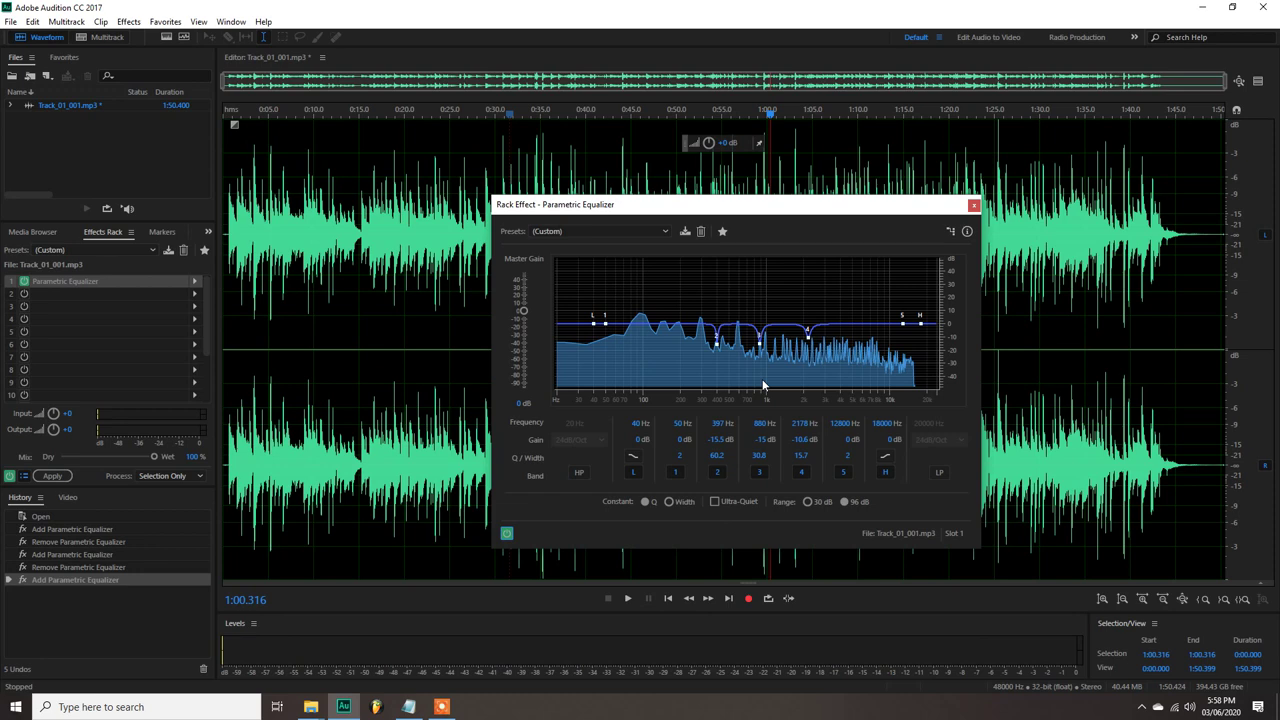
left_click_drag(795, 208, 719, 195)
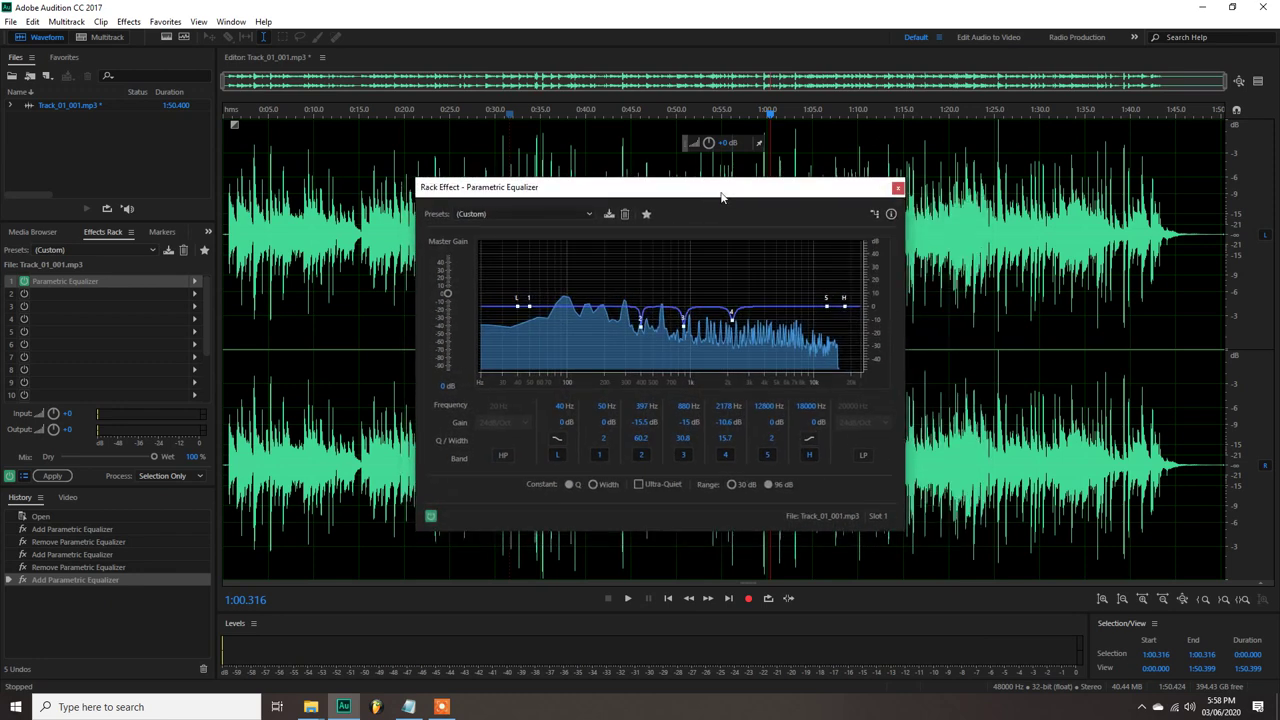
- Close the equalizer and add a Tube-modeled Compressor to effect slot 2
left_click(897, 188)
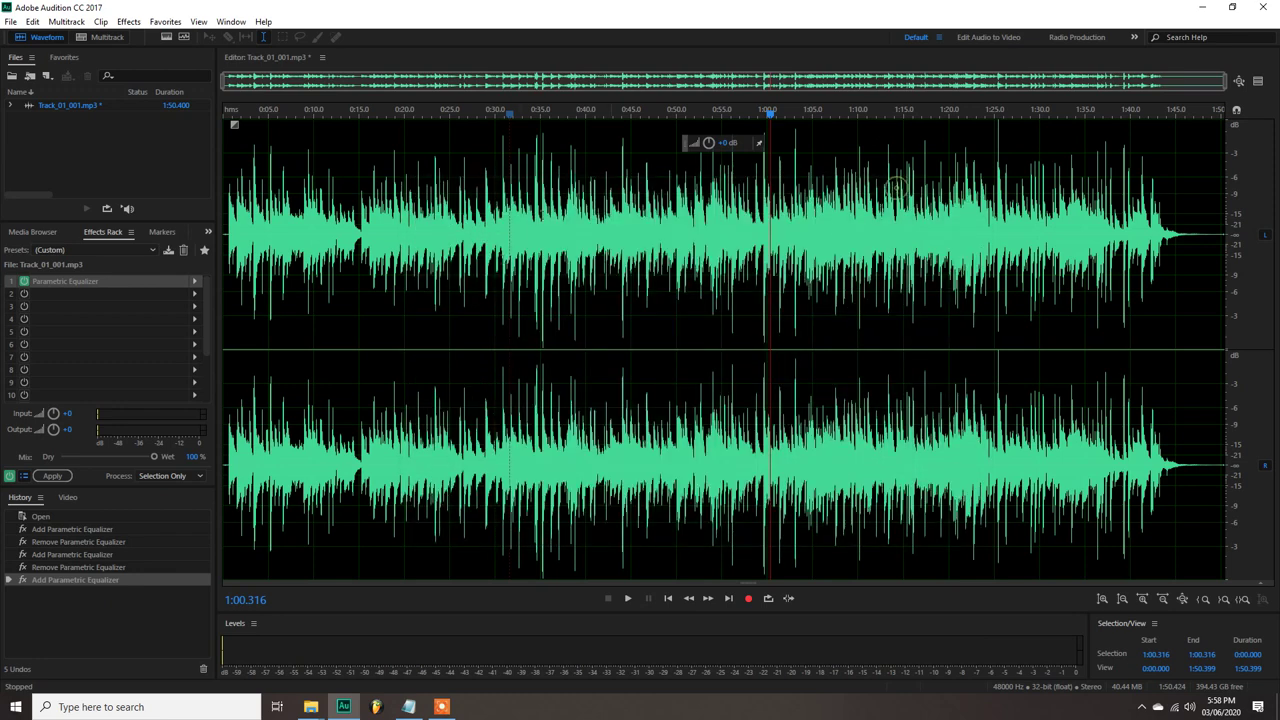
left_click(418, 220)
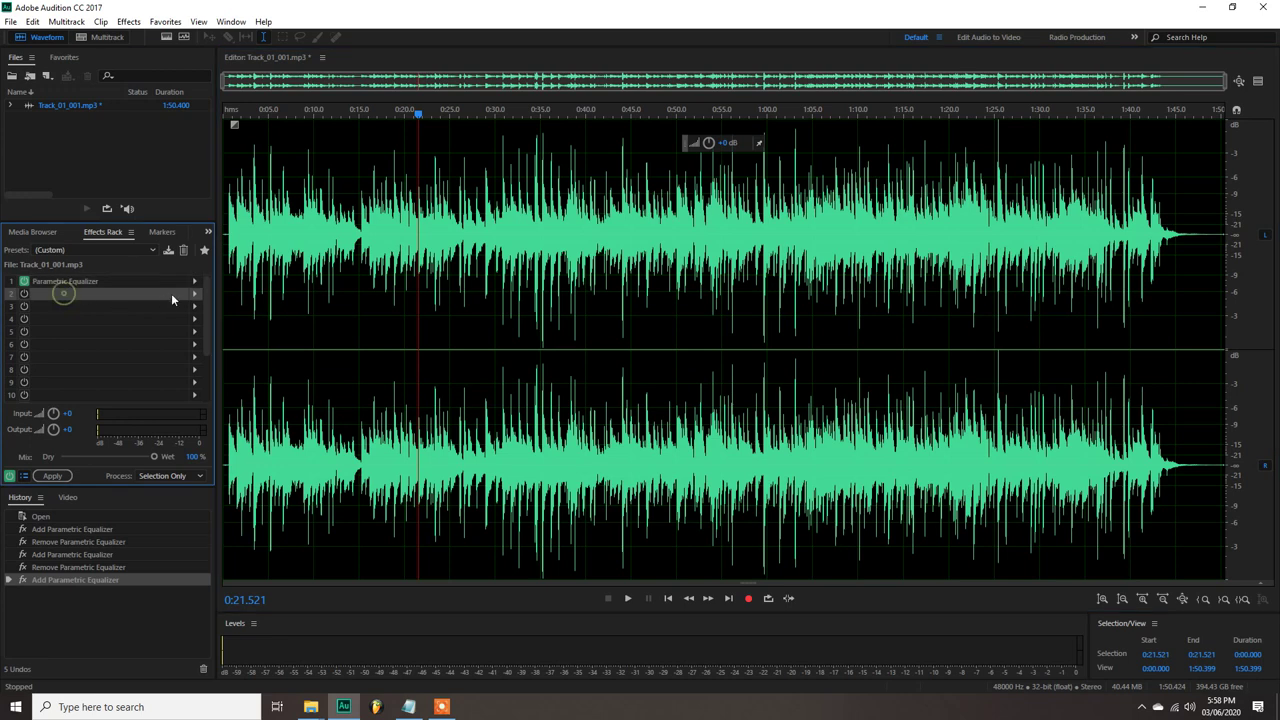
left_click(196, 296)
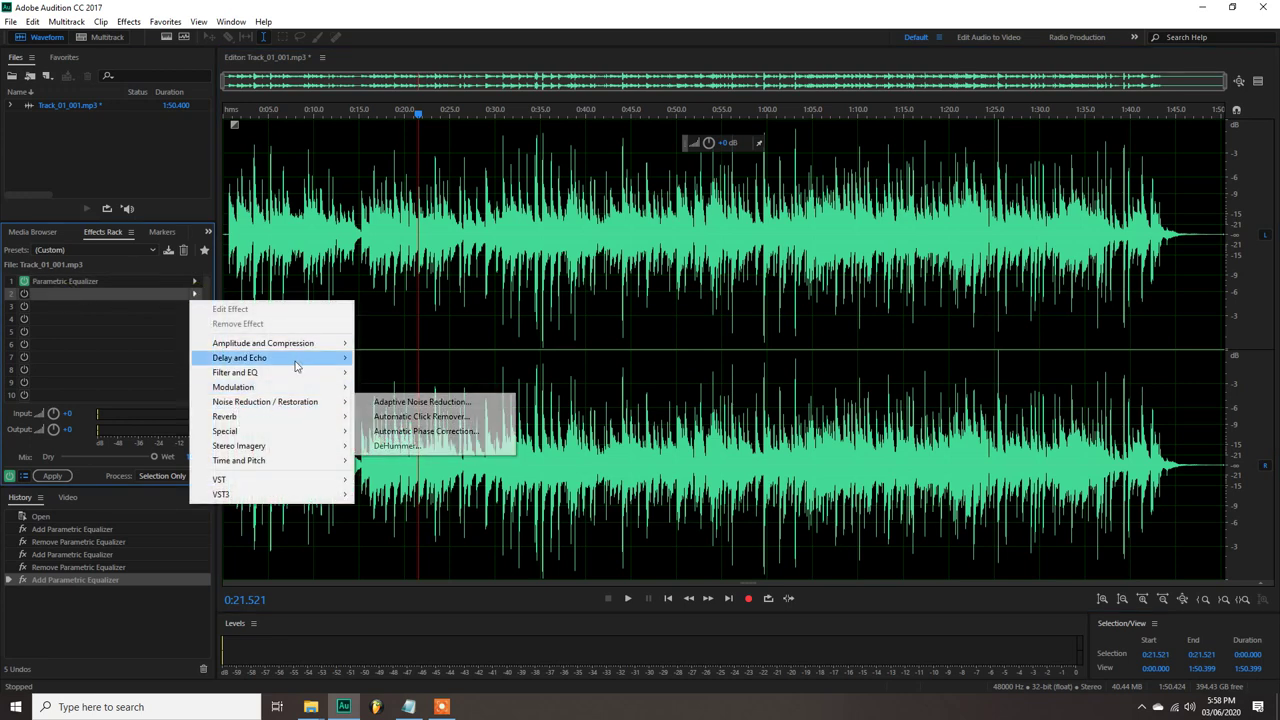
mouse_move(292, 347)
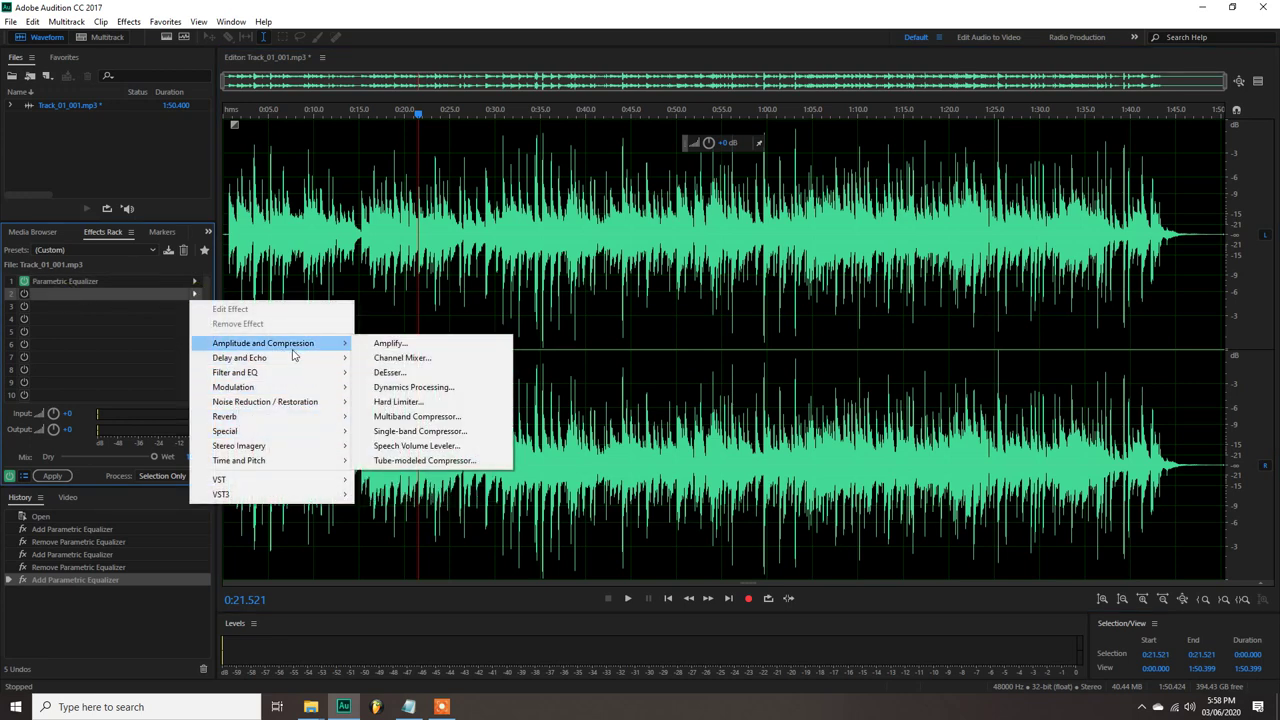
left_click(424, 461)
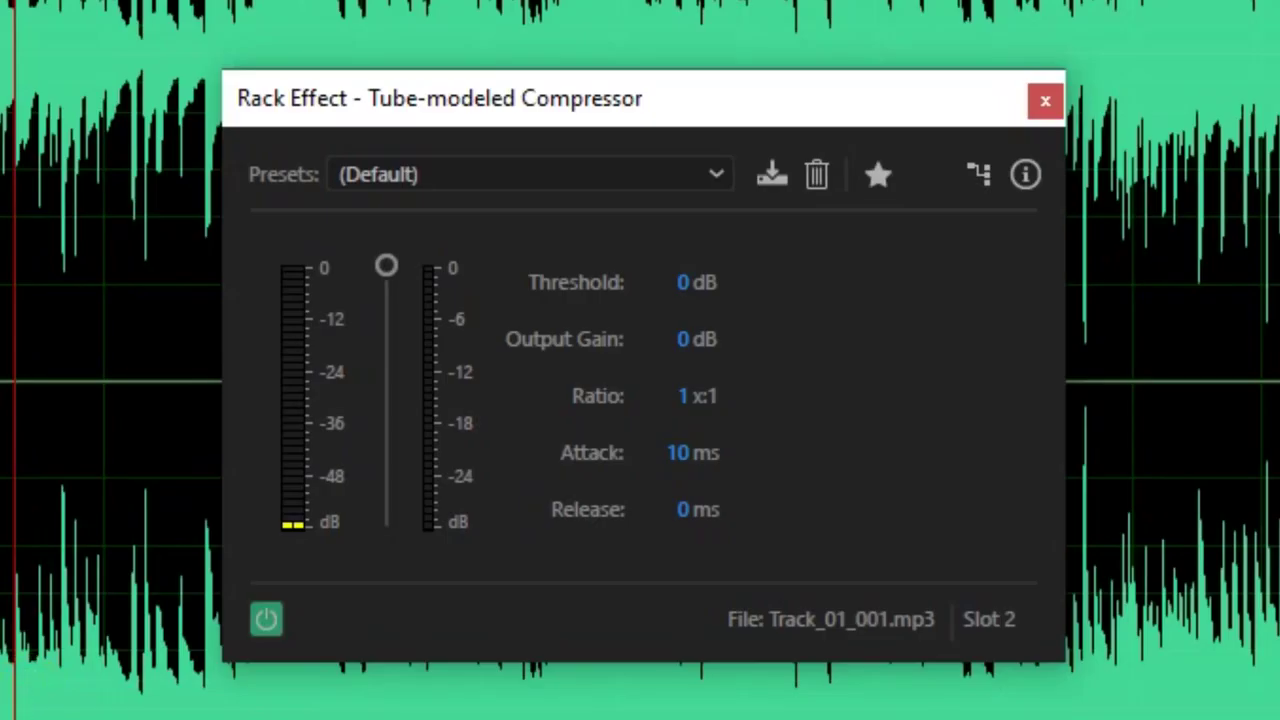
- Set the compressor ratio to 1.7:1 and lower its threshold to about -13 dB
left_click(686, 397)
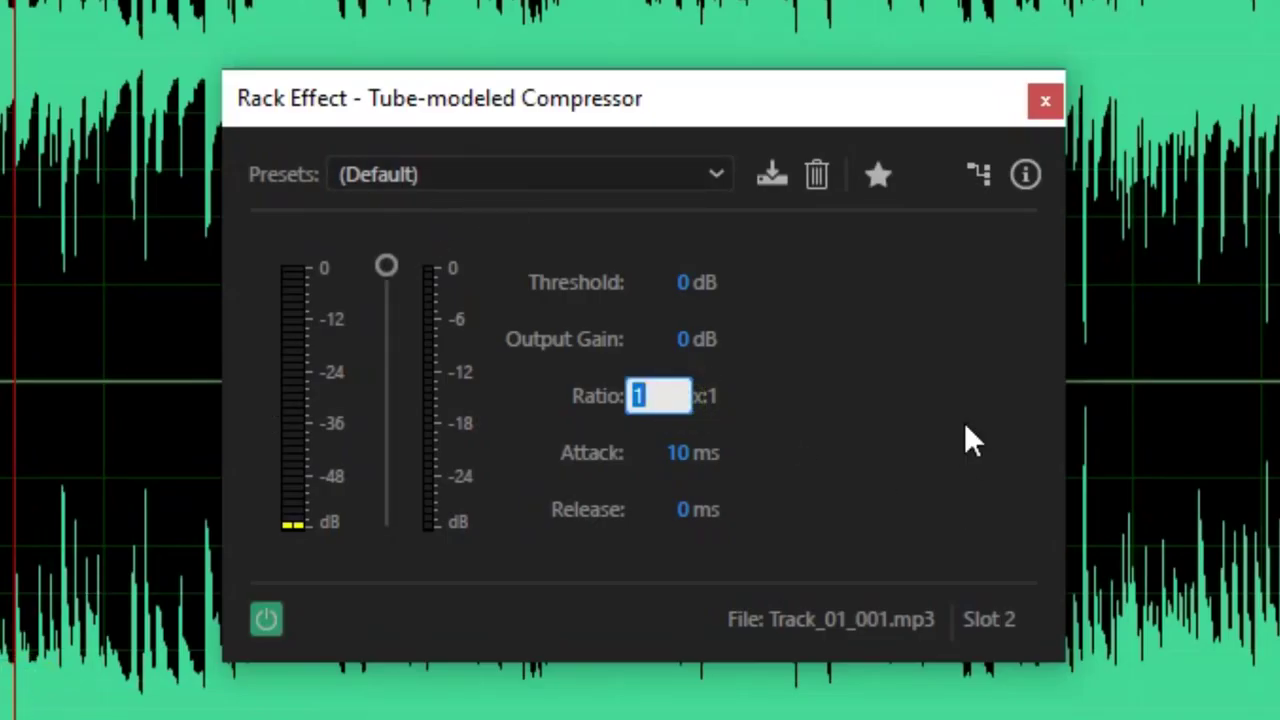
key("Return")
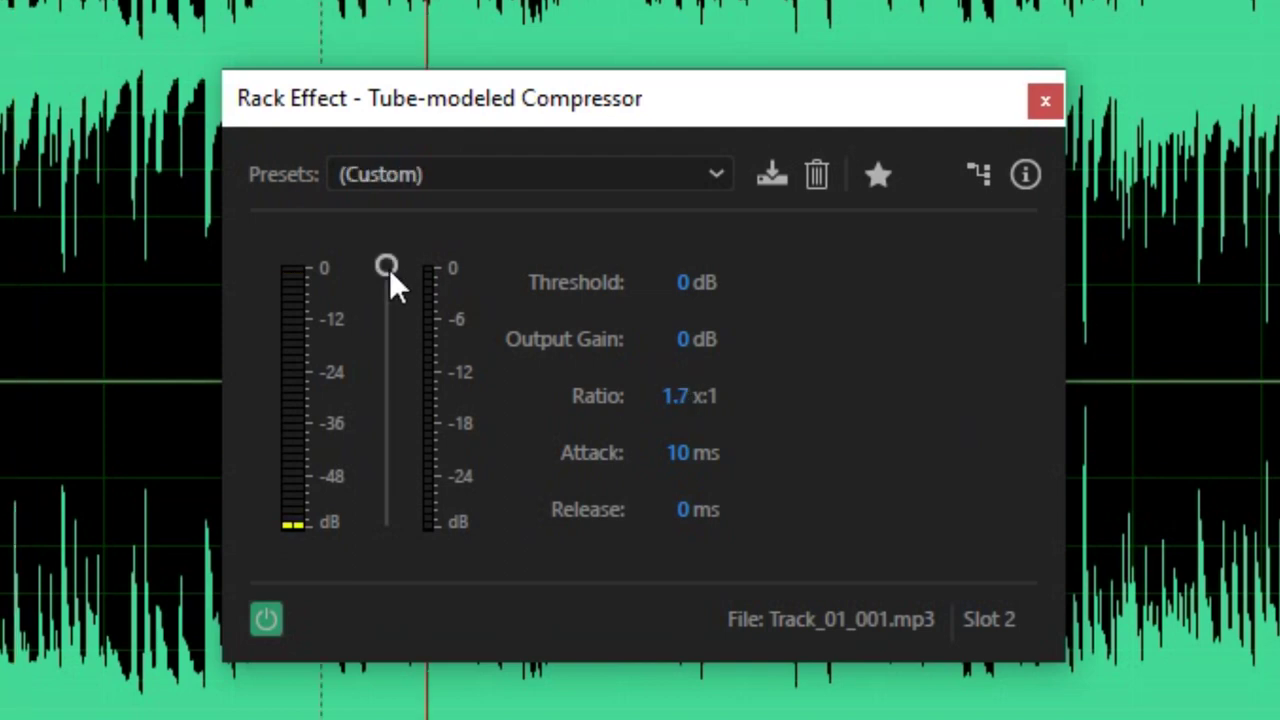
left_click_drag(389, 288, 391, 299)
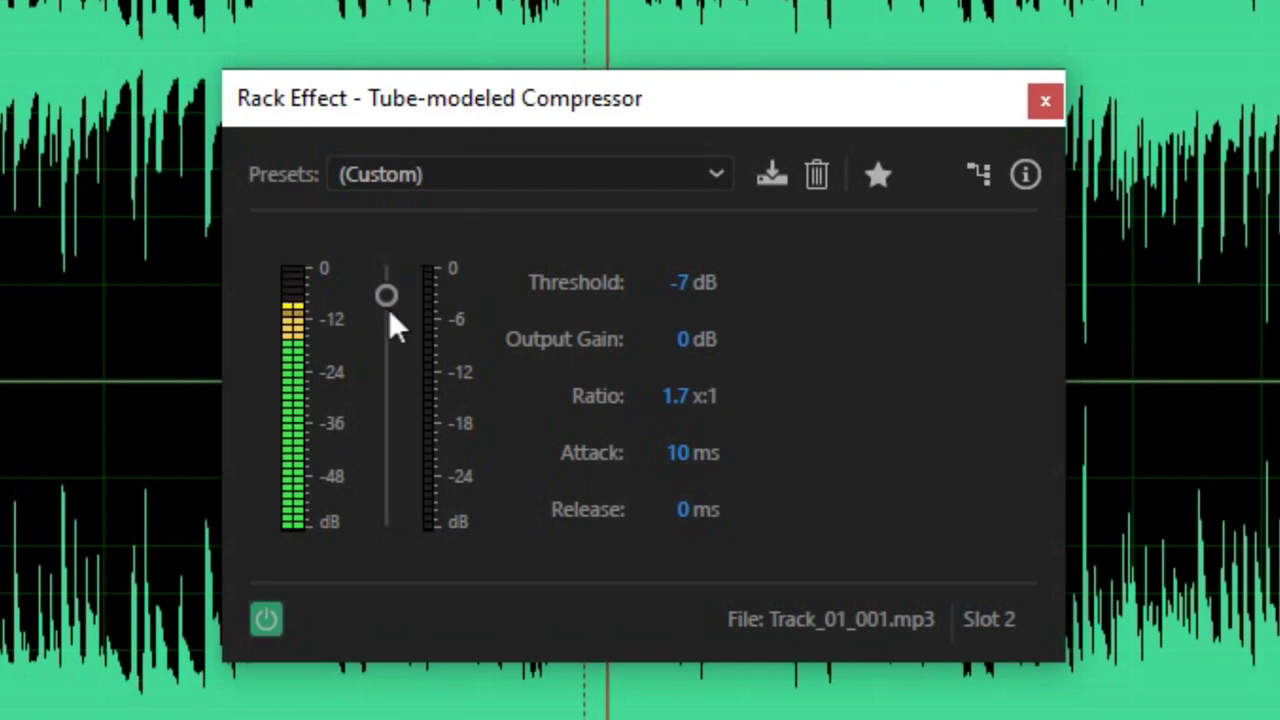
left_click_drag(385, 304, 391, 322)
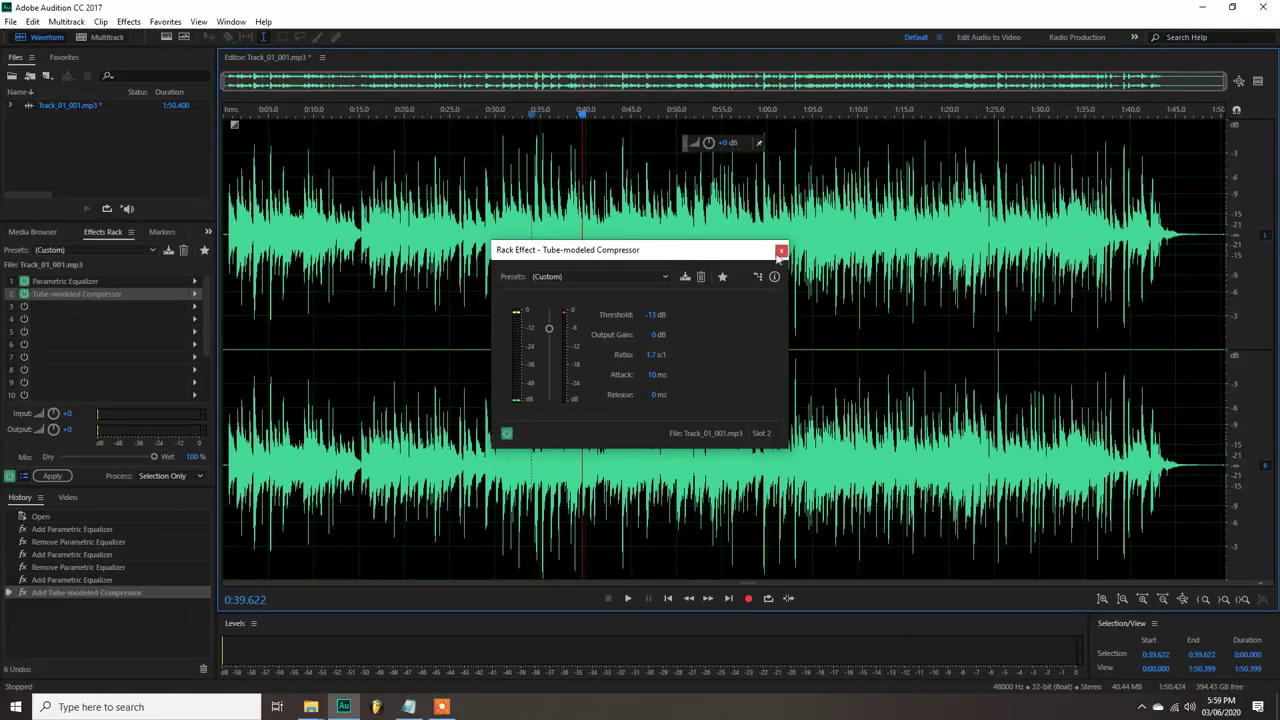
left_click(1045, 100)
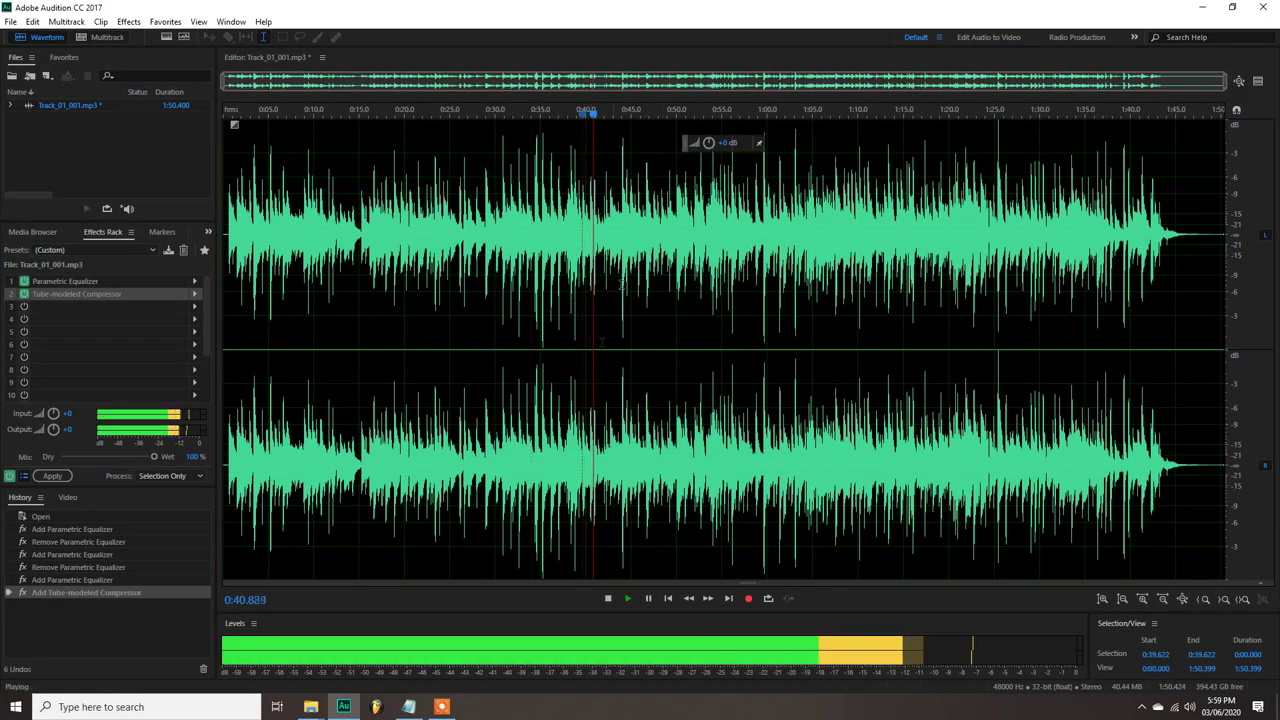
- Select the whole waveform and render the EQ and compressor into it
left_click(448, 445)
key("ctrl+a")
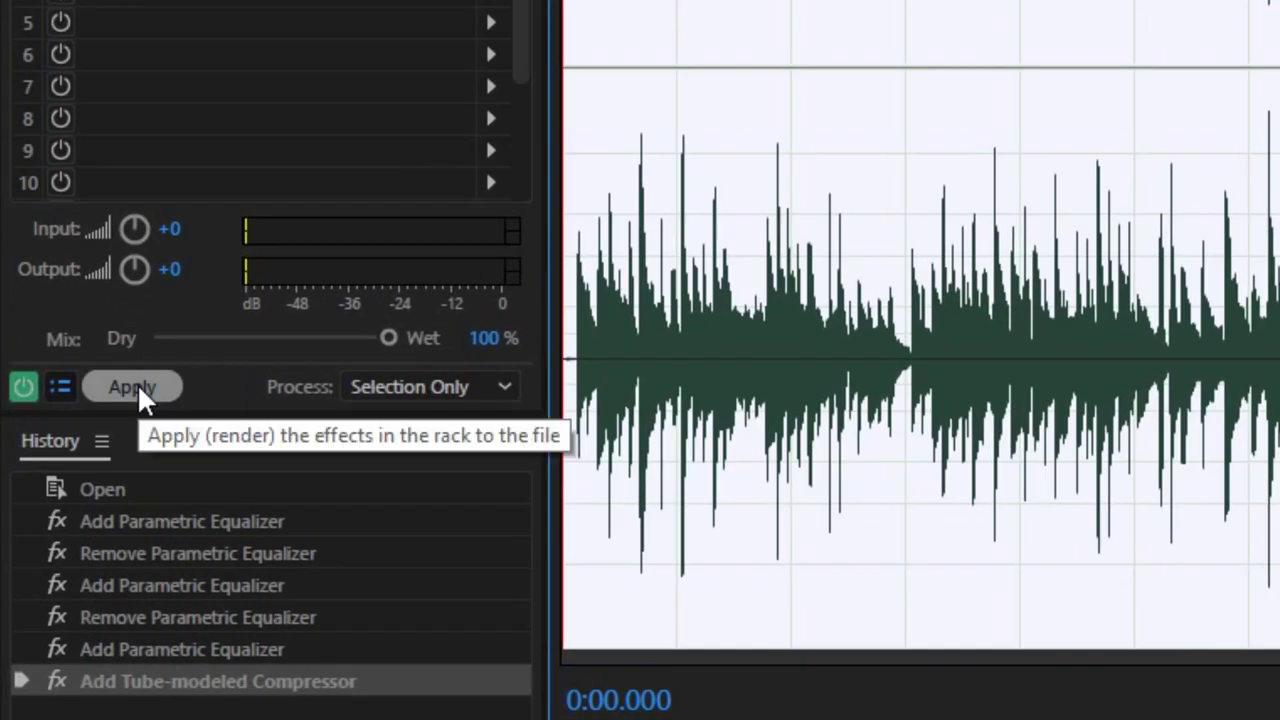
left_click(135, 388)
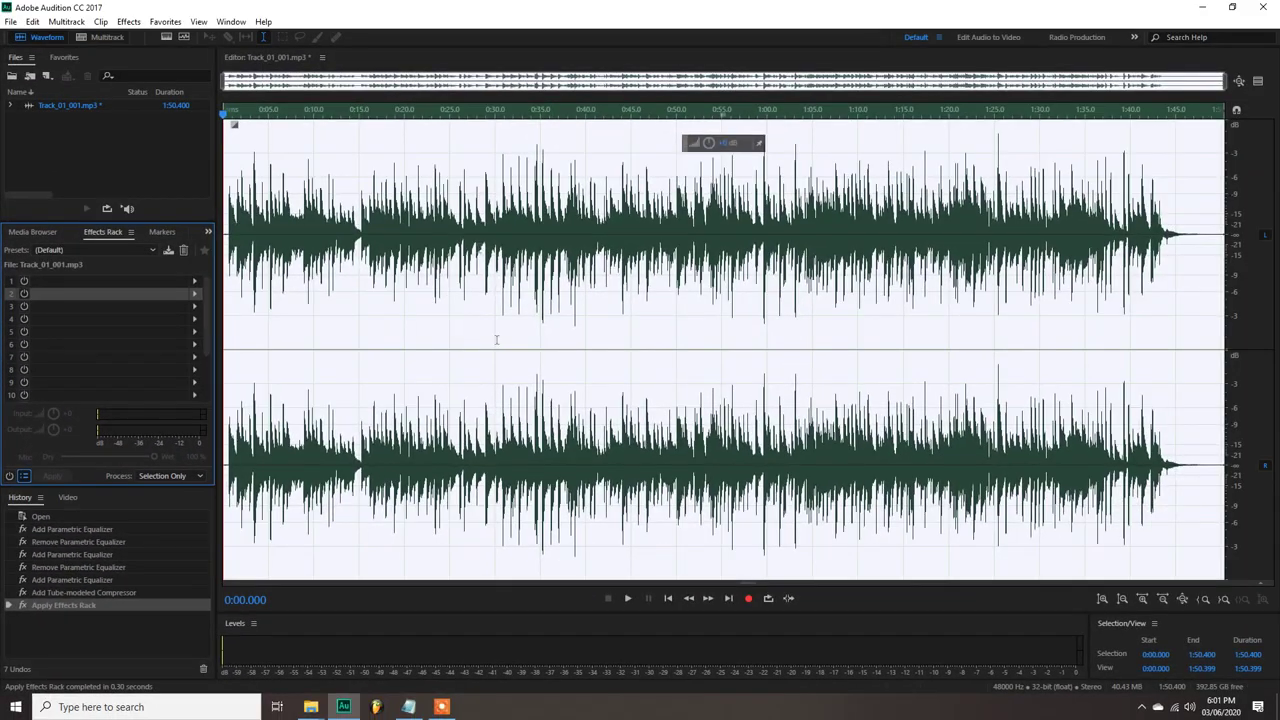
left_click(540, 168)
left_click(403, 192)
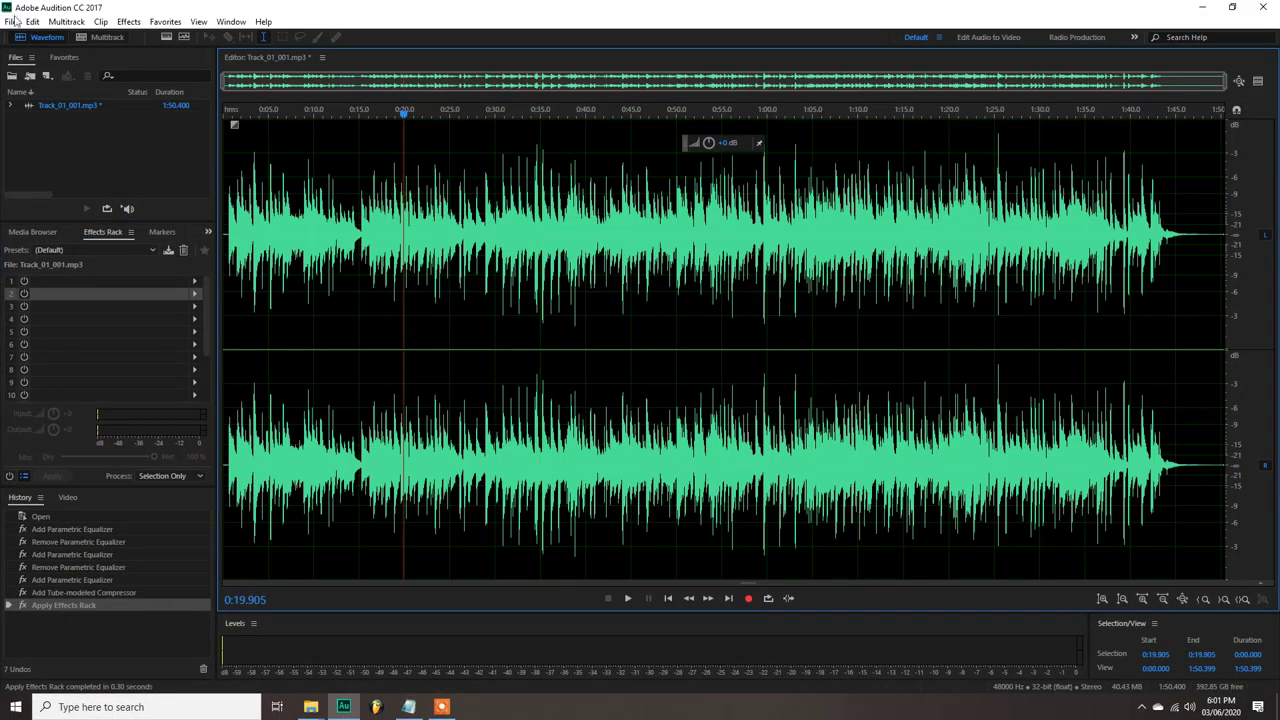
- Export the track as 10,000 reasons.mp3 into the Desktop 10000 REASONS folder, accepting lossy format
left_click(12, 22)
mouse_move(84, 276)
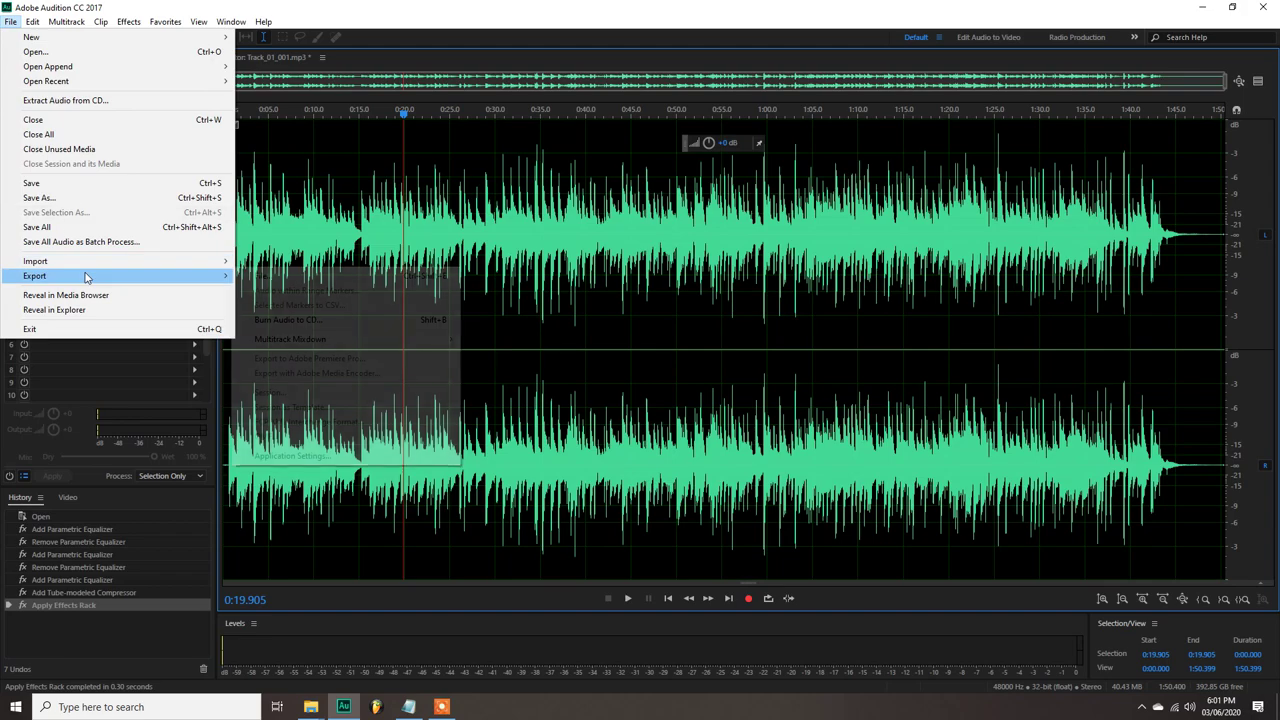
left_click(327, 284)
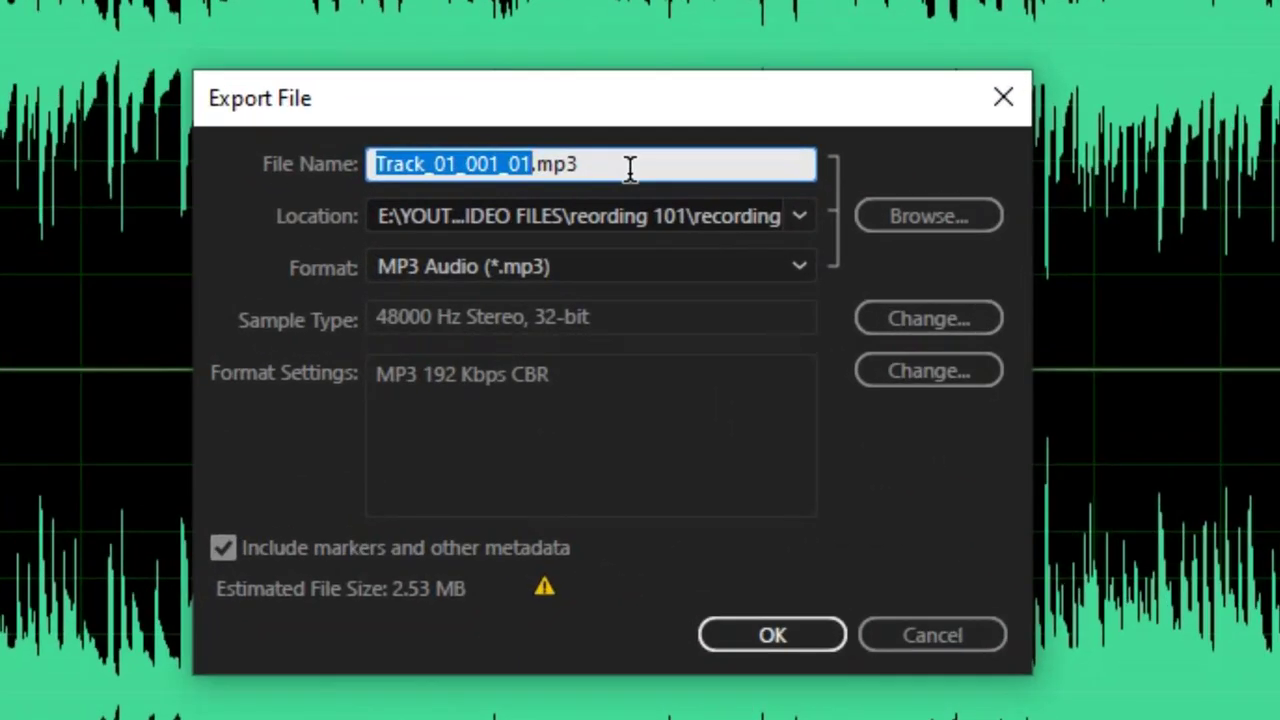
type("10,000 reasons")
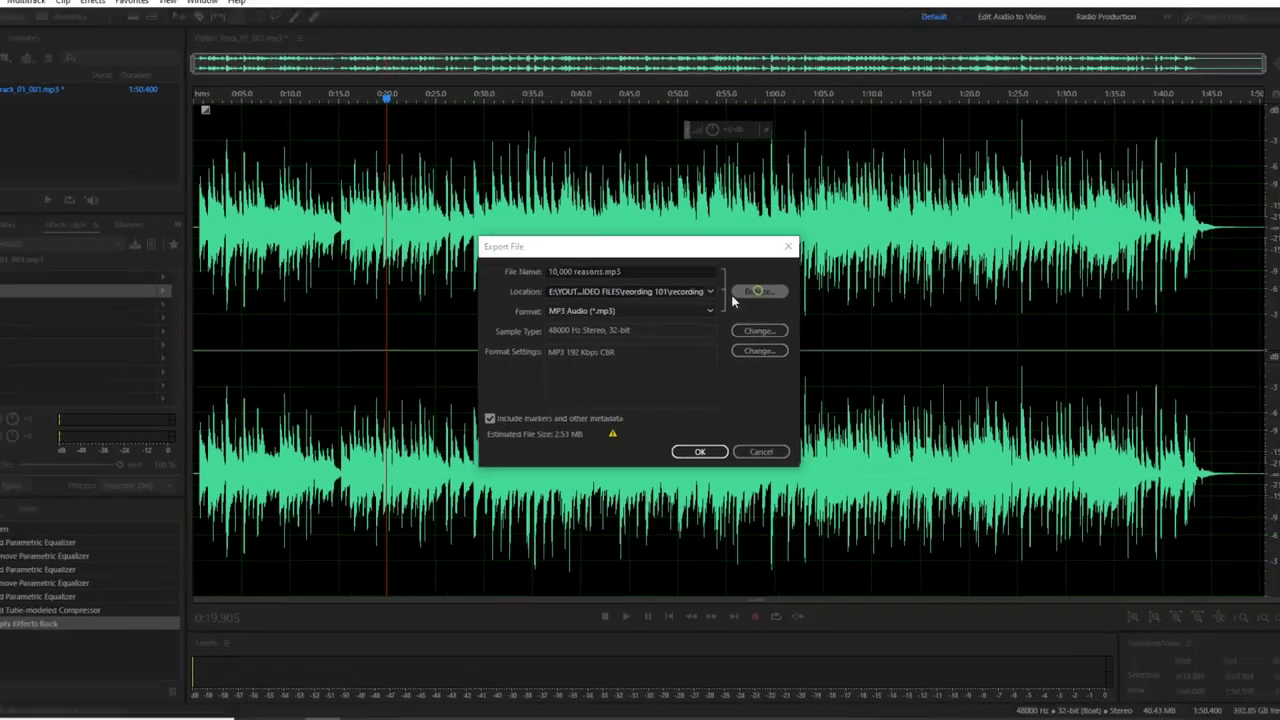
left_click(928, 216)
left_click(55, 128)
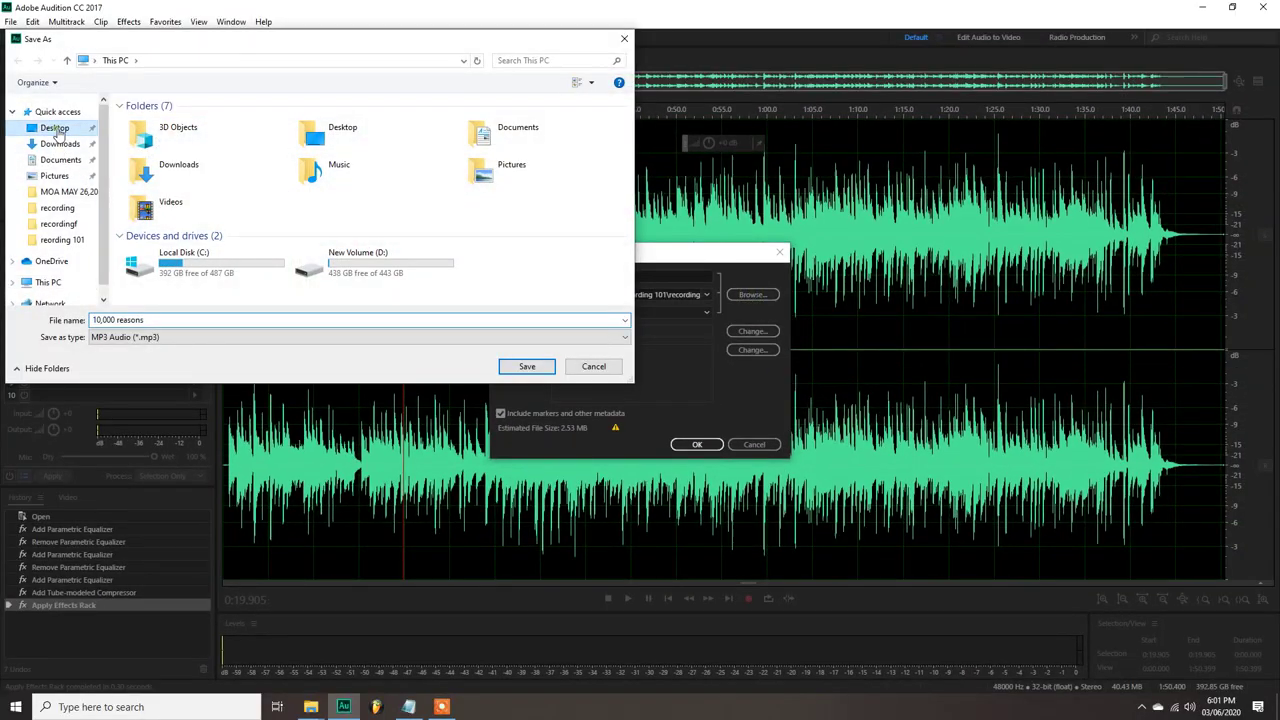
double_click(160, 121)
left_click(204, 319)
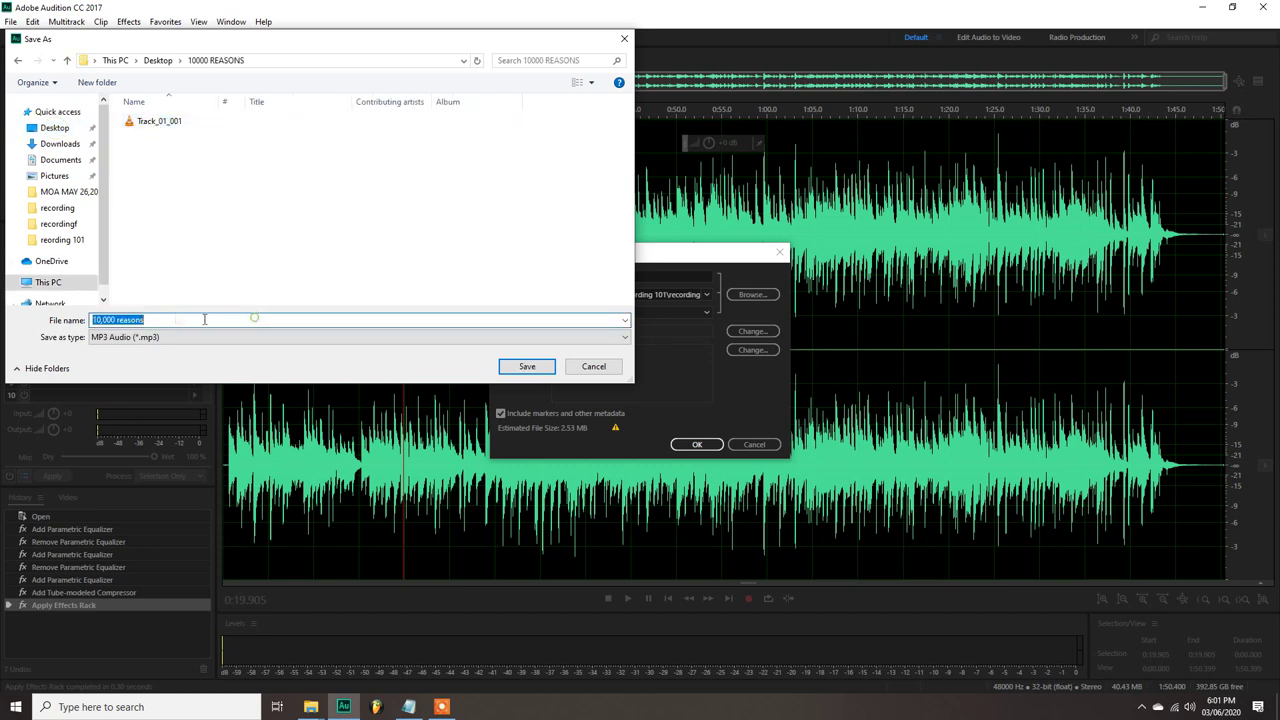
left_click(527, 367)
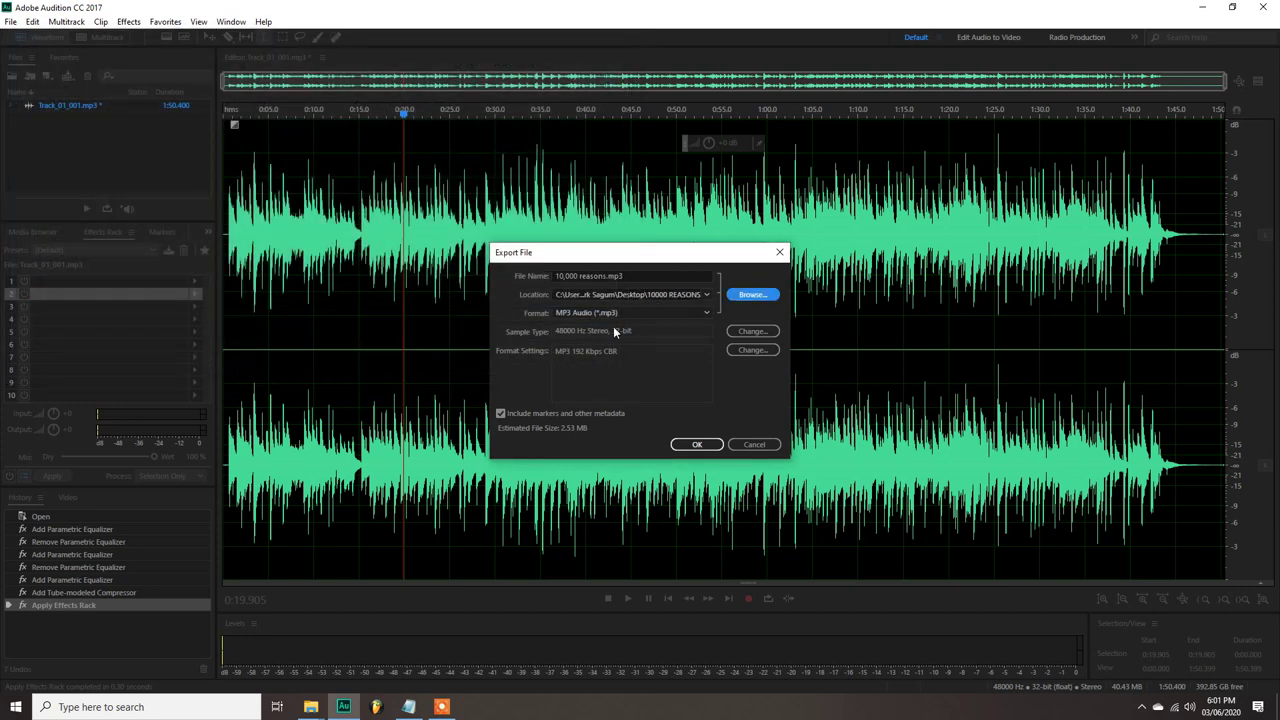
left_click(697, 445)
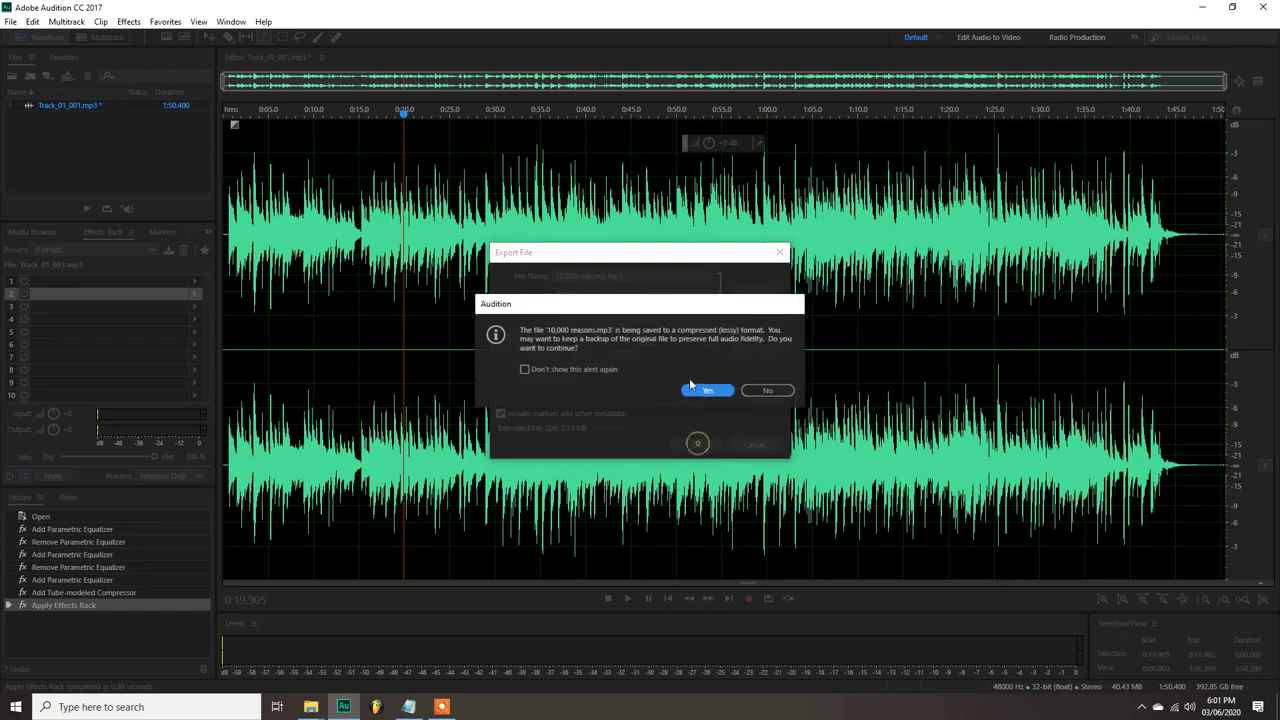
left_click(706, 391)
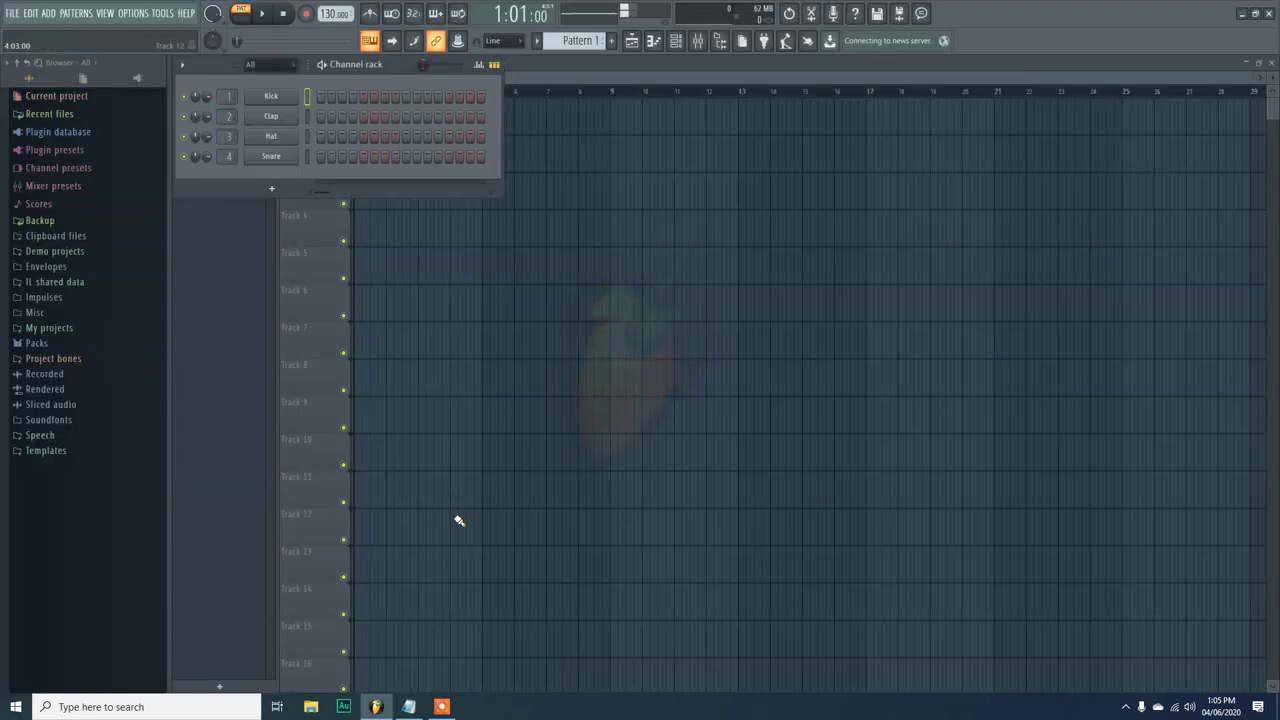
- Drag 10,000 reasons.mp3 from the 10000 REASONS folder onto Track 1 of the playlist
mouse_move(311, 707)
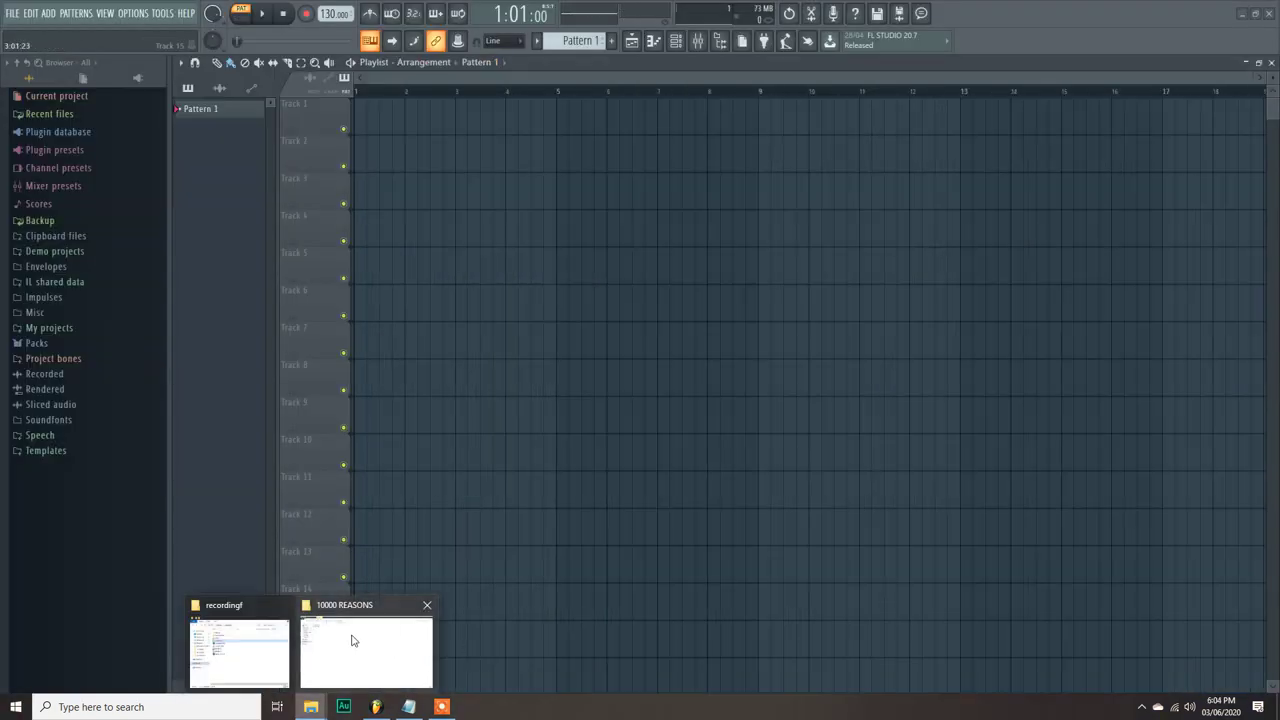
left_click(354, 640)
left_click_drag(157, 83, 360, 120)
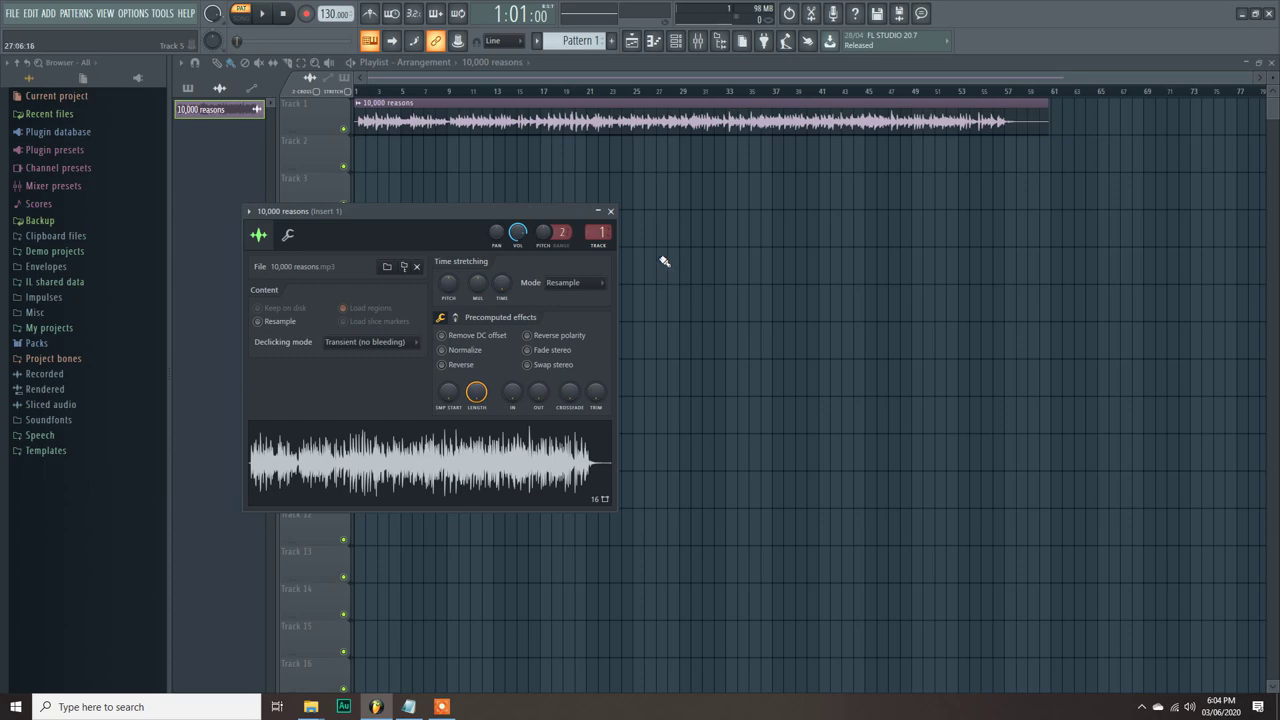
key("Escape")
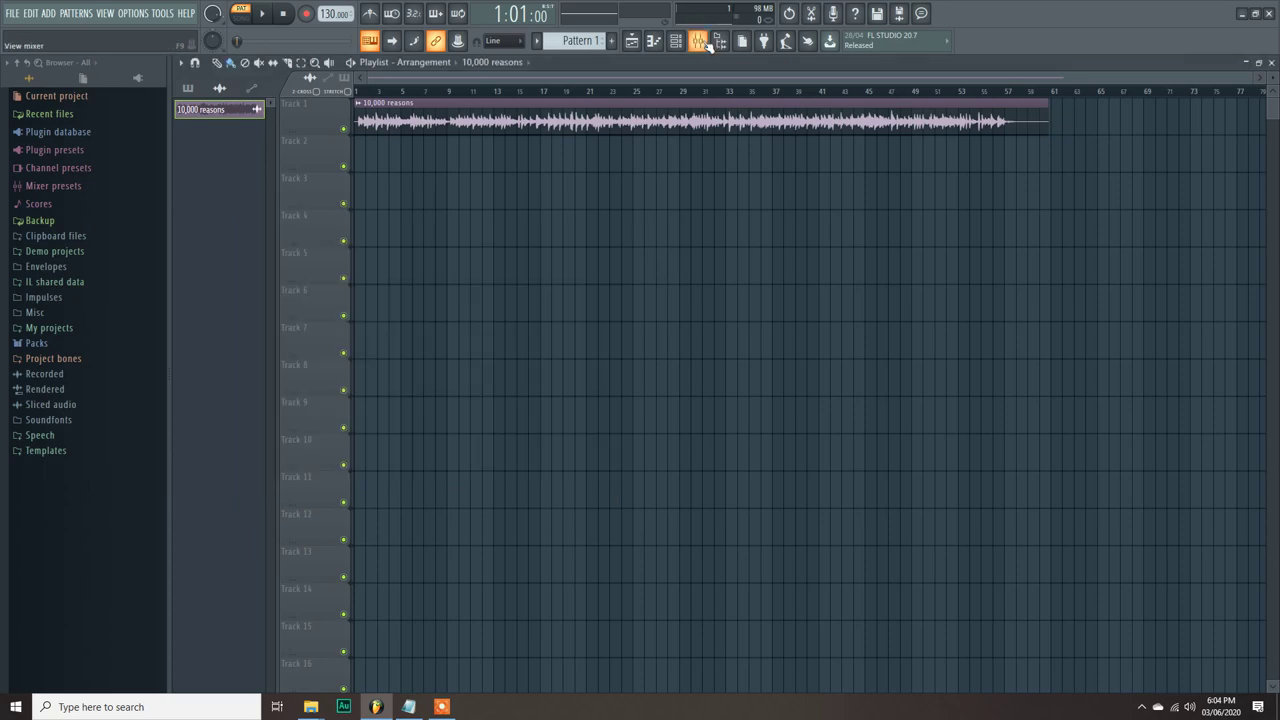
- Load Fruity Reeverb 2 into the first slot of mixer insert 1
left_click(705, 43)
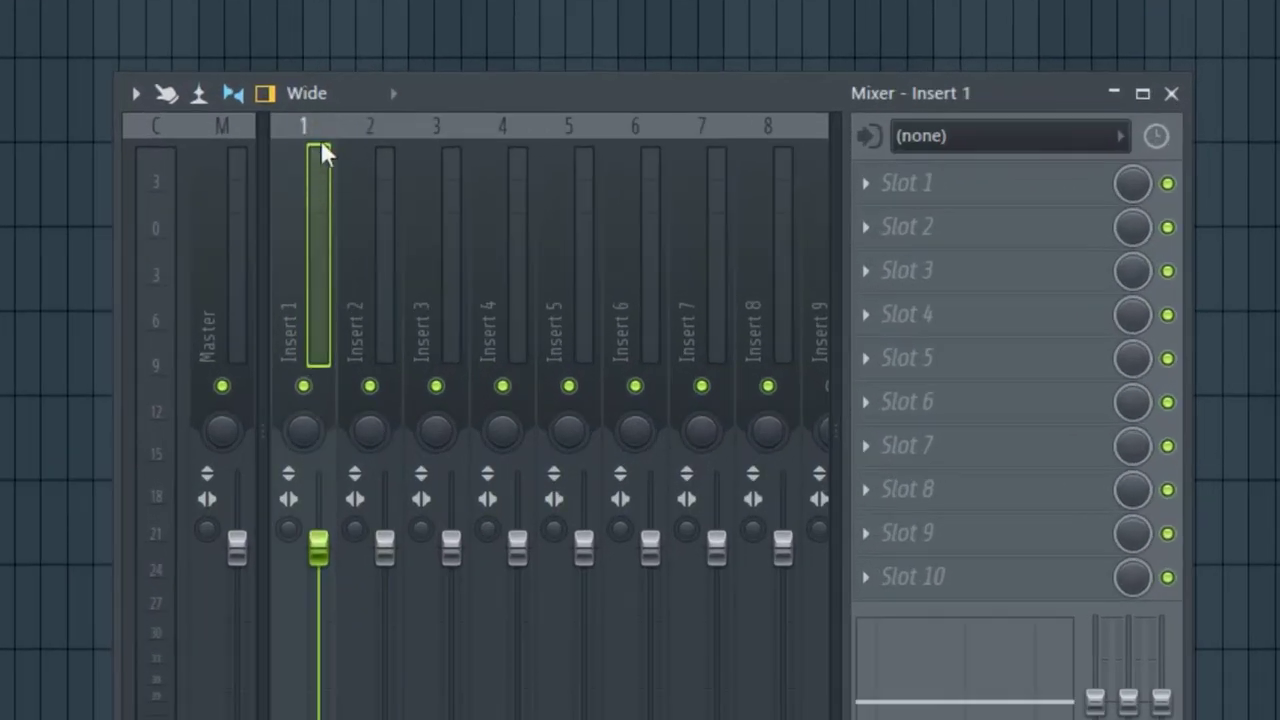
left_click(940, 195)
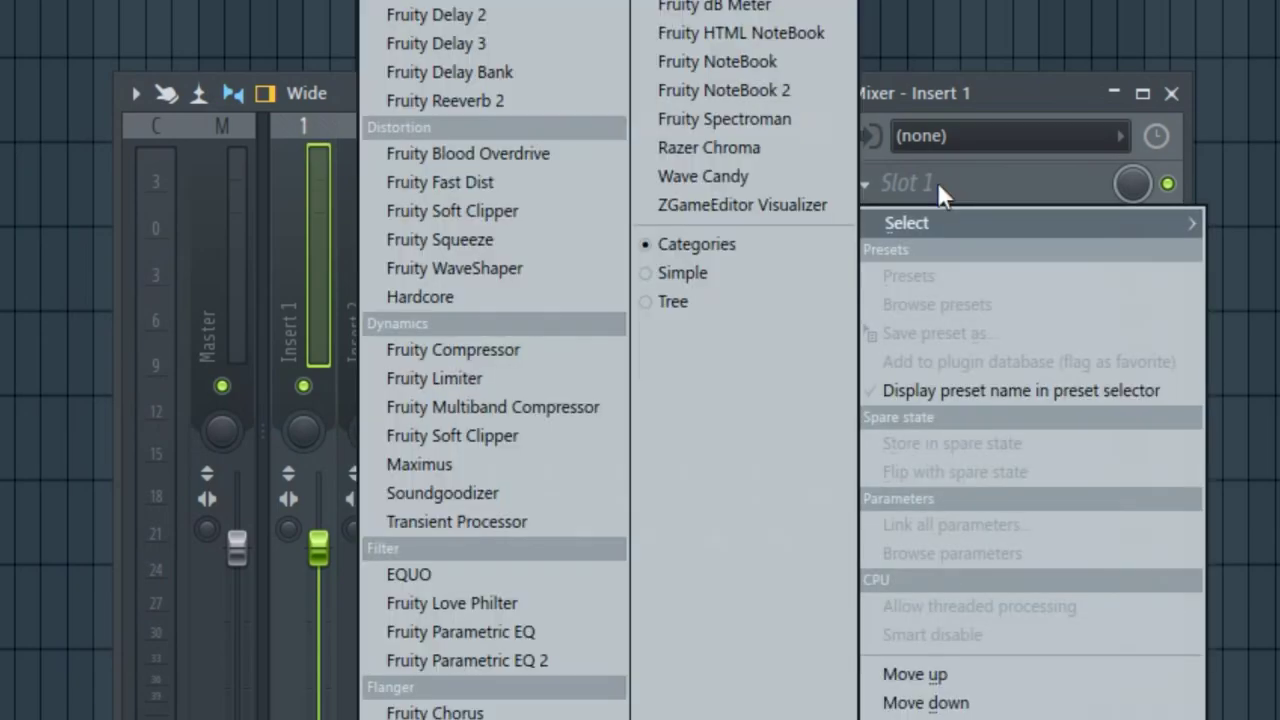
left_click(532, 110)
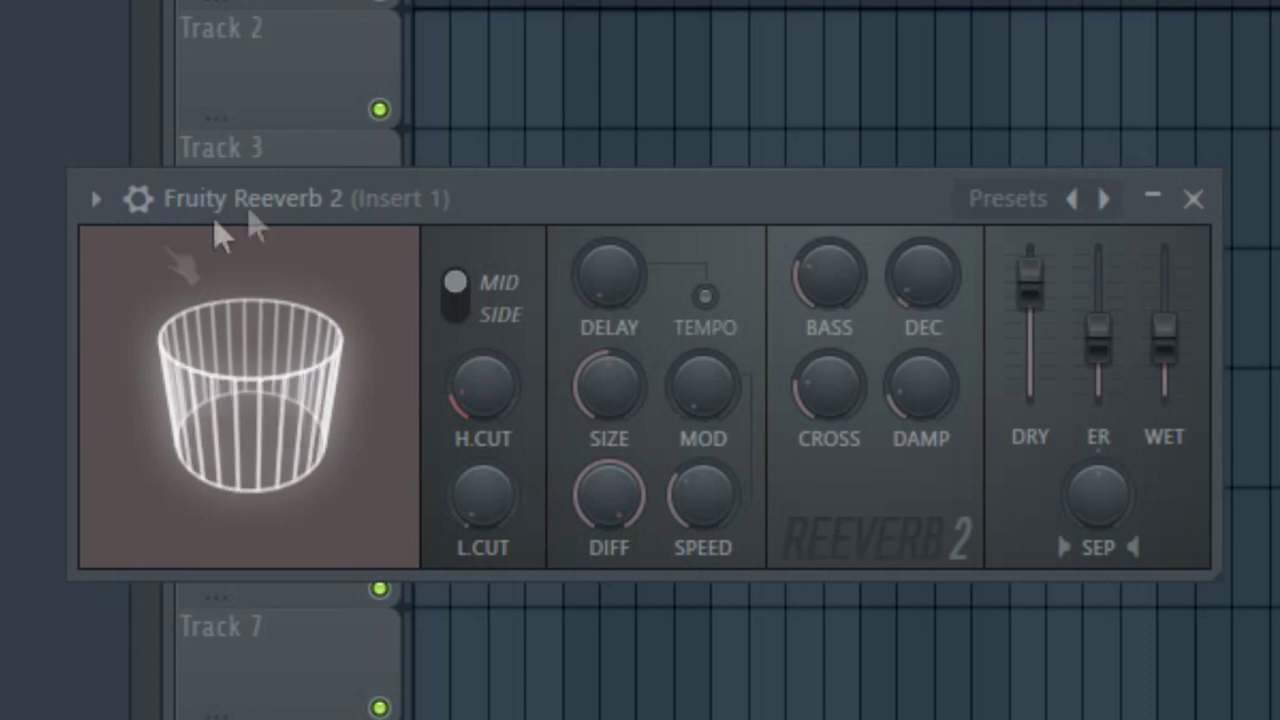
- Apply The Venue preset to Fruity Reeverb 2
left_click(95, 199)
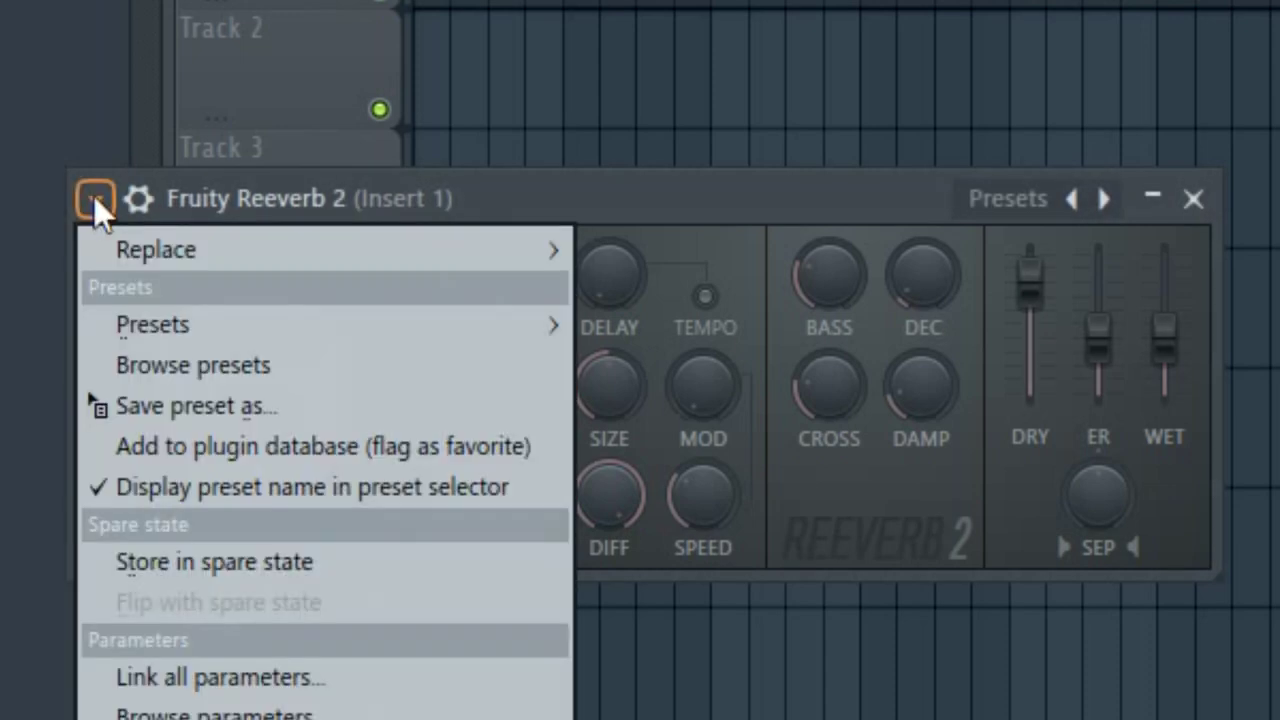
mouse_move(94, 310)
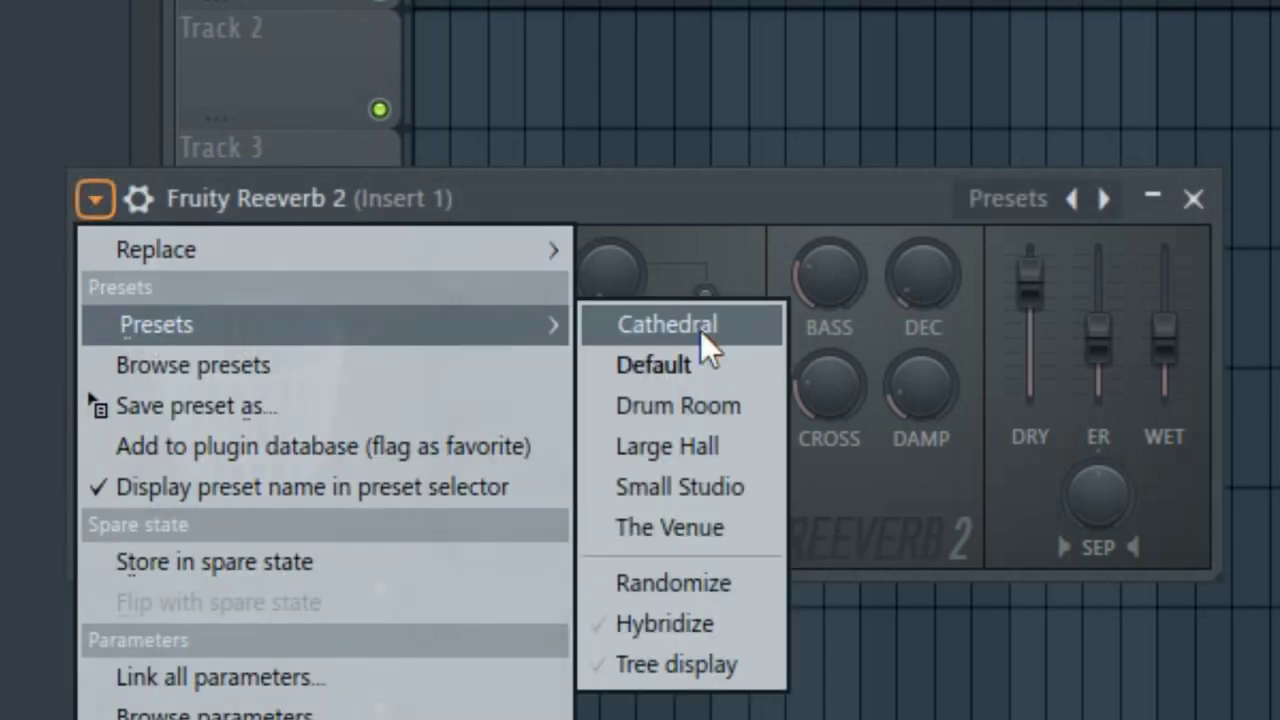
left_click(732, 530)
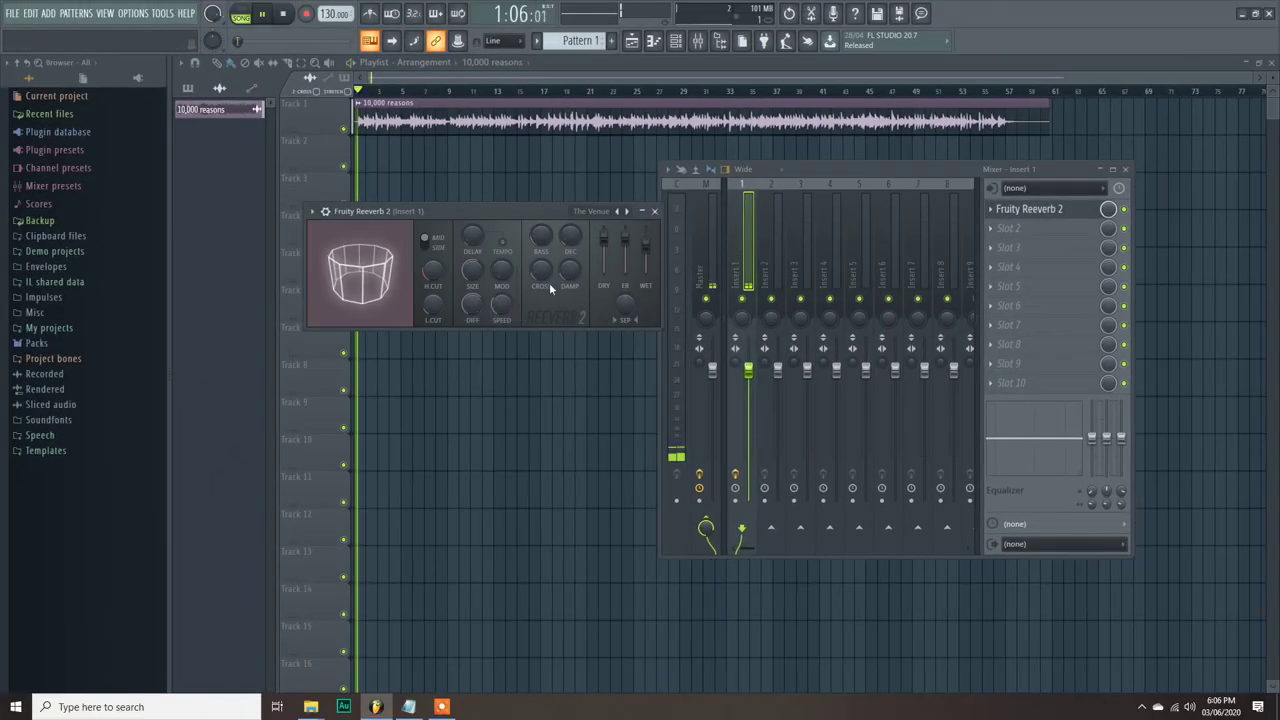
- Reposition the Fruity Reeverb 2 window, stop playback, and pull the reverb's wet level down
left_click_drag(534, 211, 670, 245)
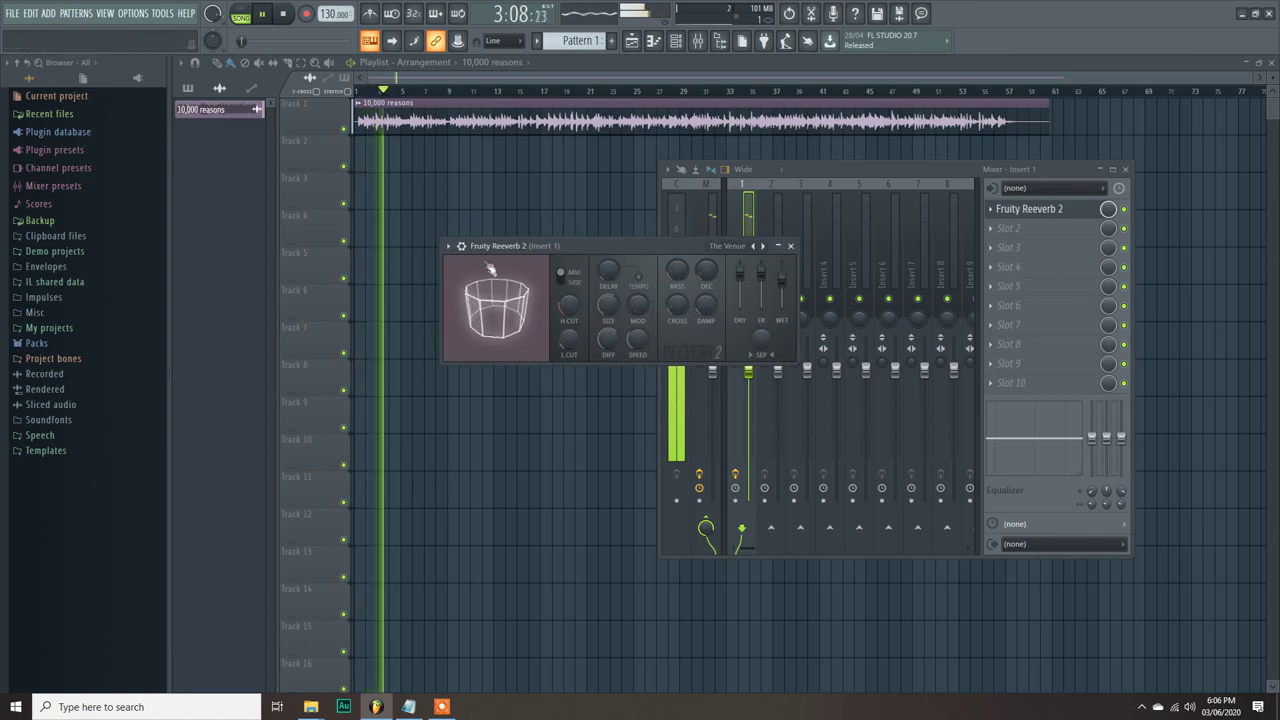
left_click_drag(609, 250, 600, 236)
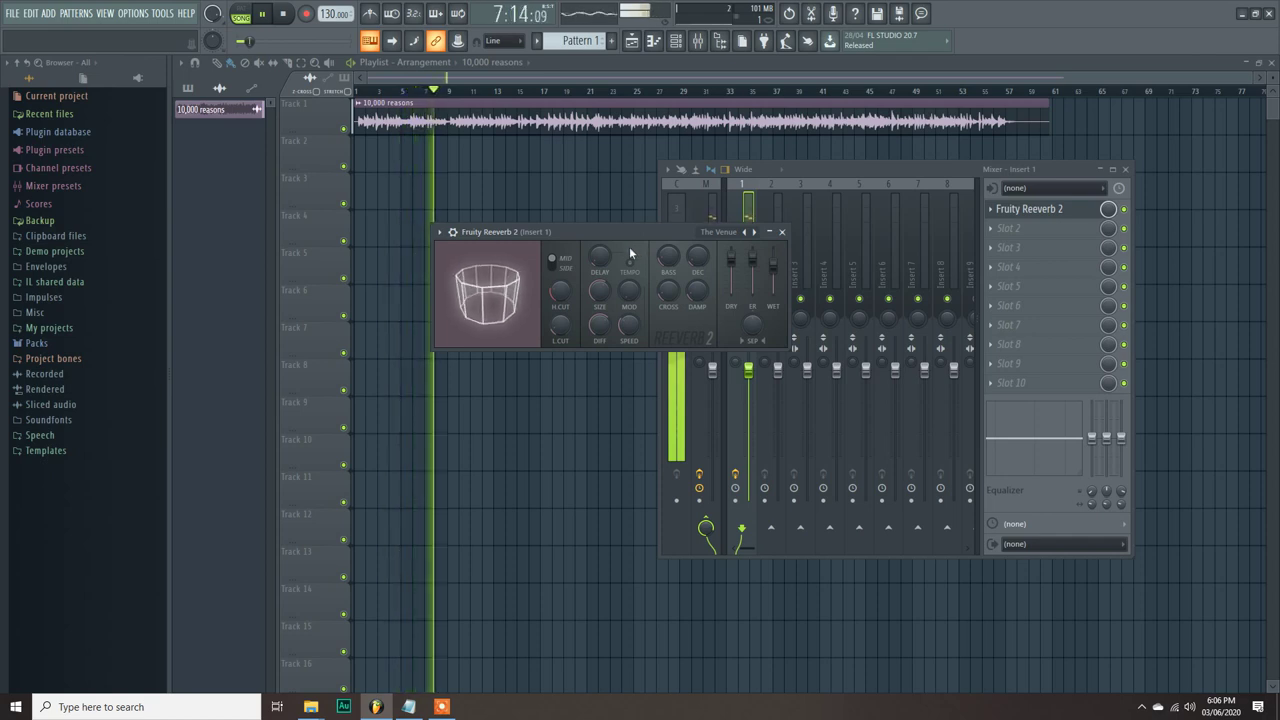
key("space")
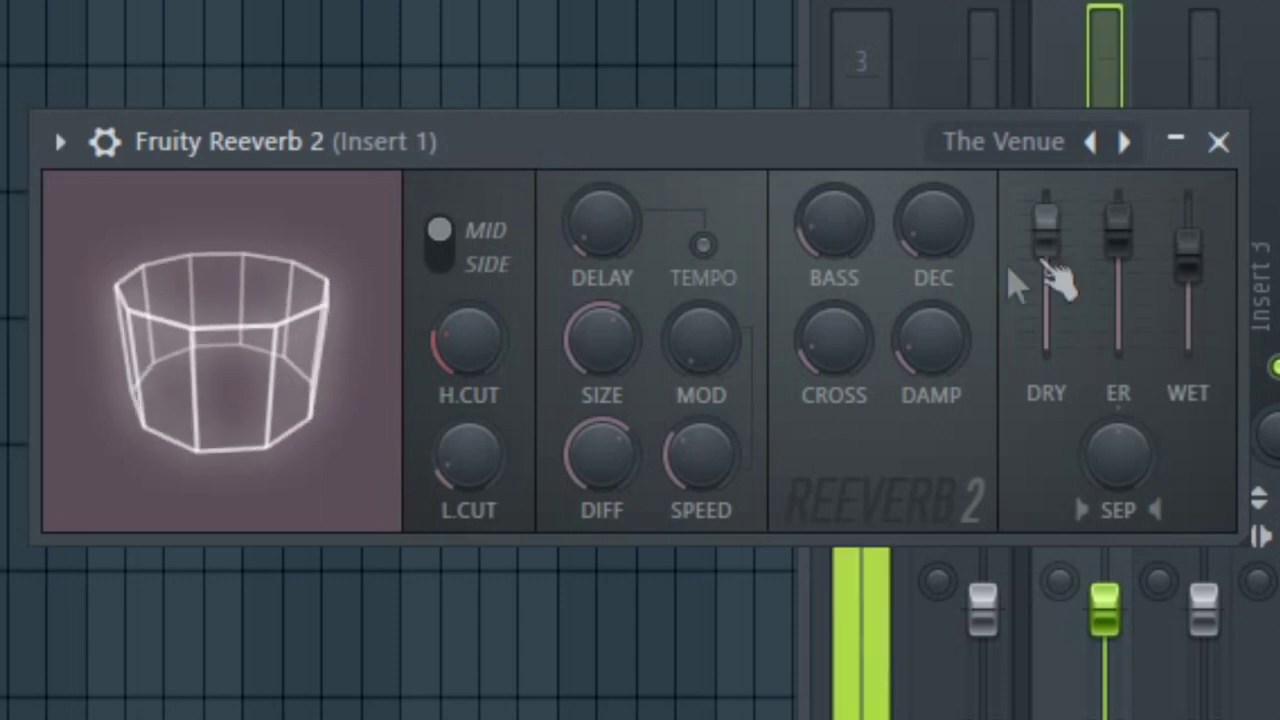
left_click_drag(1188, 250, 1188, 305)
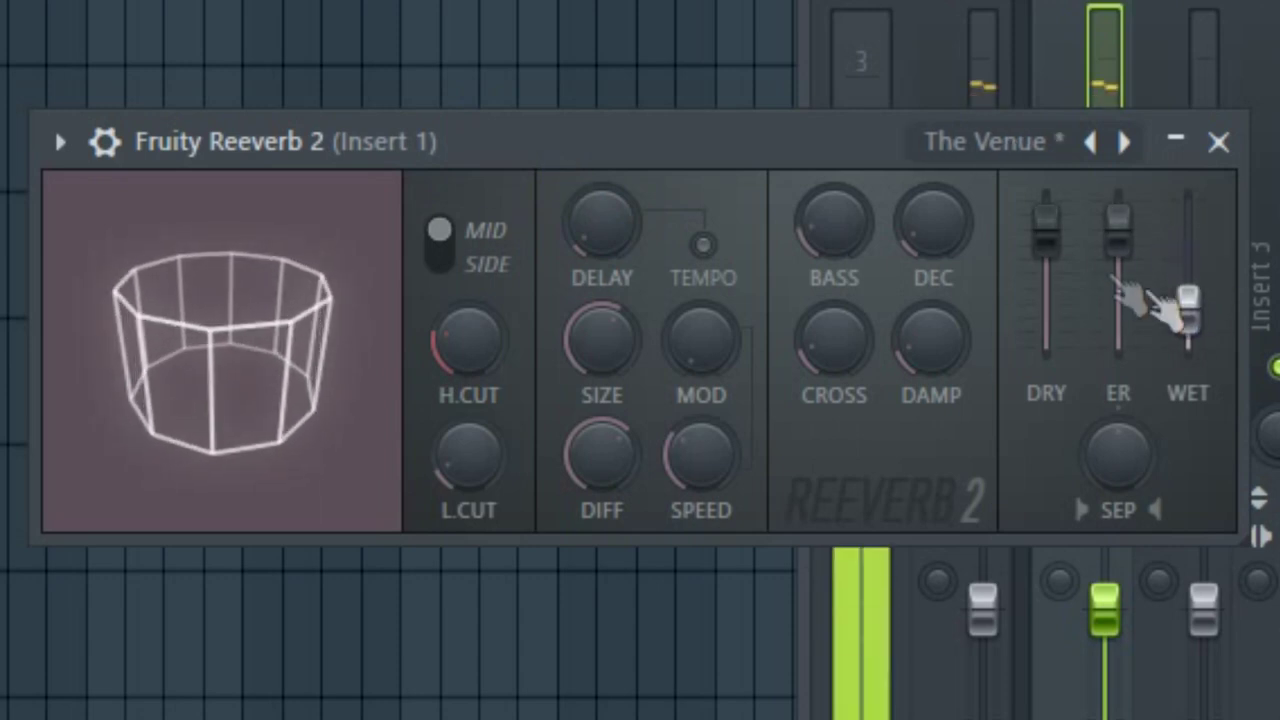
- Fine-tune the reverb's wet level and turn its dry level down, shifting the plugin window as needed
left_click_drag(891, 149, 712, 152)
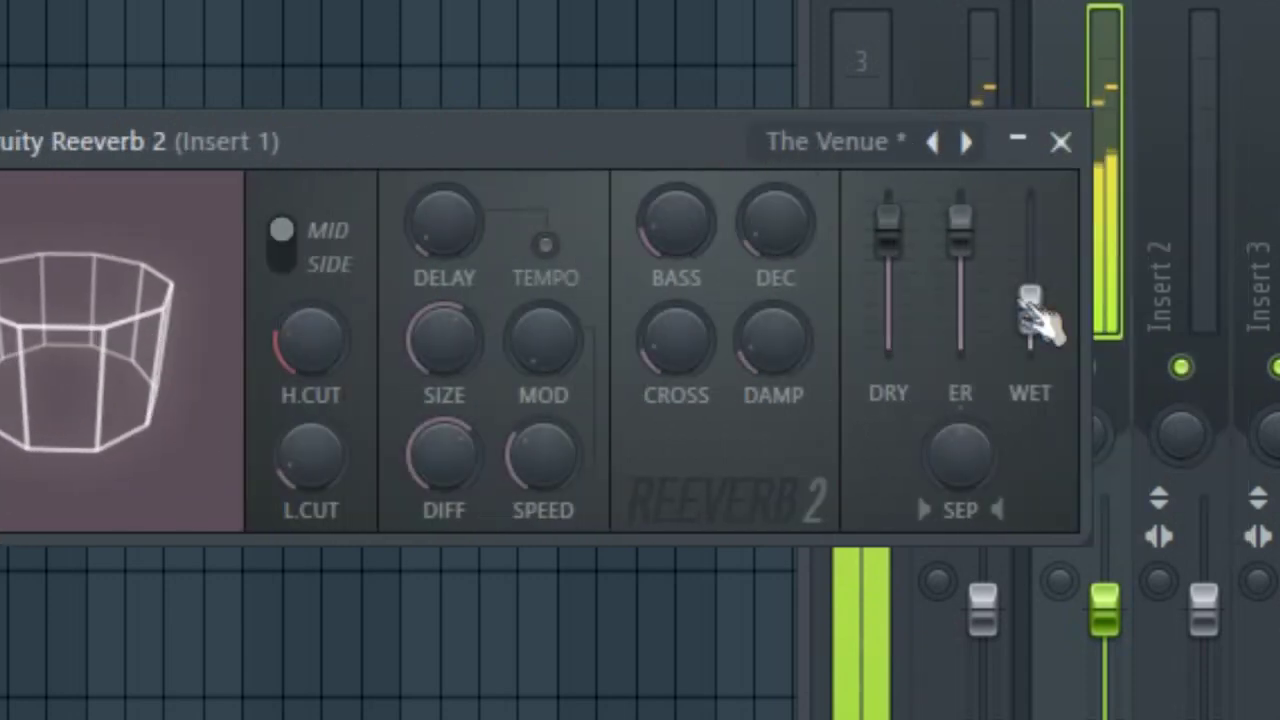
left_click_drag(1030, 290, 1030, 305)
left_click_drag(889, 218, 889, 235)
left_click_drag(589, 141, 713, 214)
left_click_drag(1182, 355, 1182, 327)
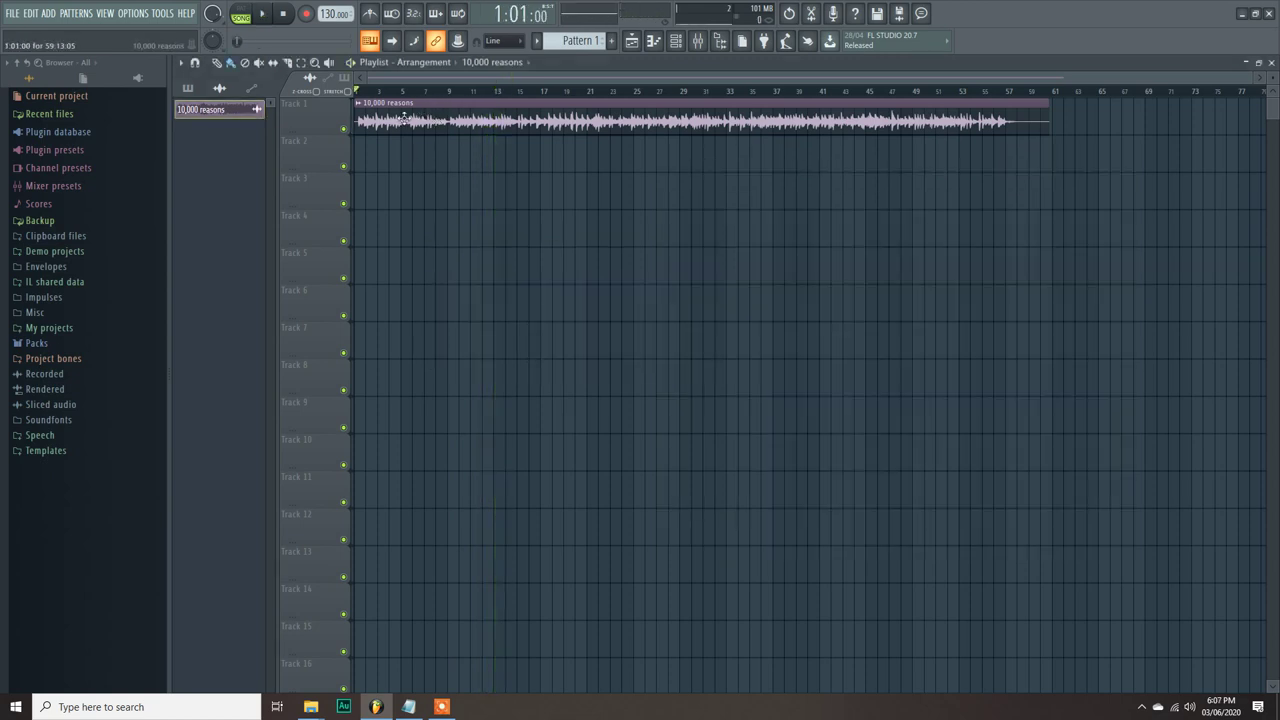
- Export the song as an MP3 into Desktop\10000 REASONS, reaching the 192 kbps render settings
left_click(12, 14)
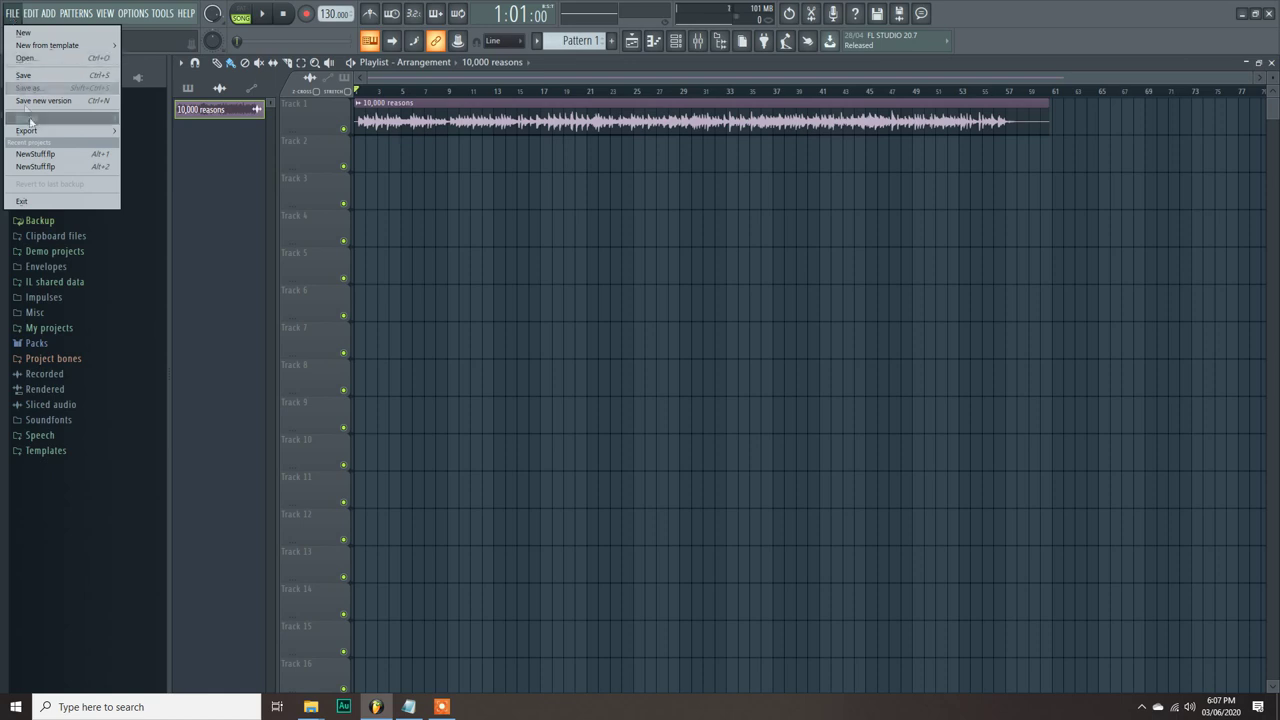
mouse_move(30, 131)
left_click(174, 155)
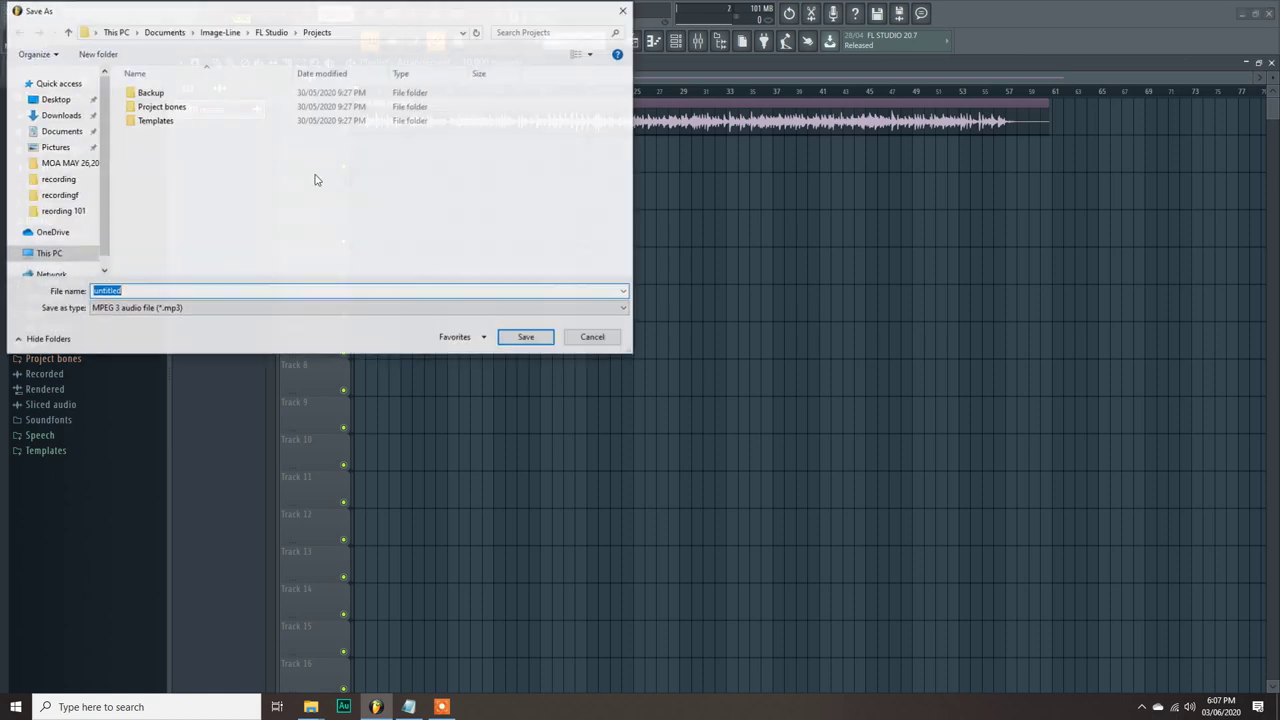
left_click(55, 99)
double_click(183, 92)
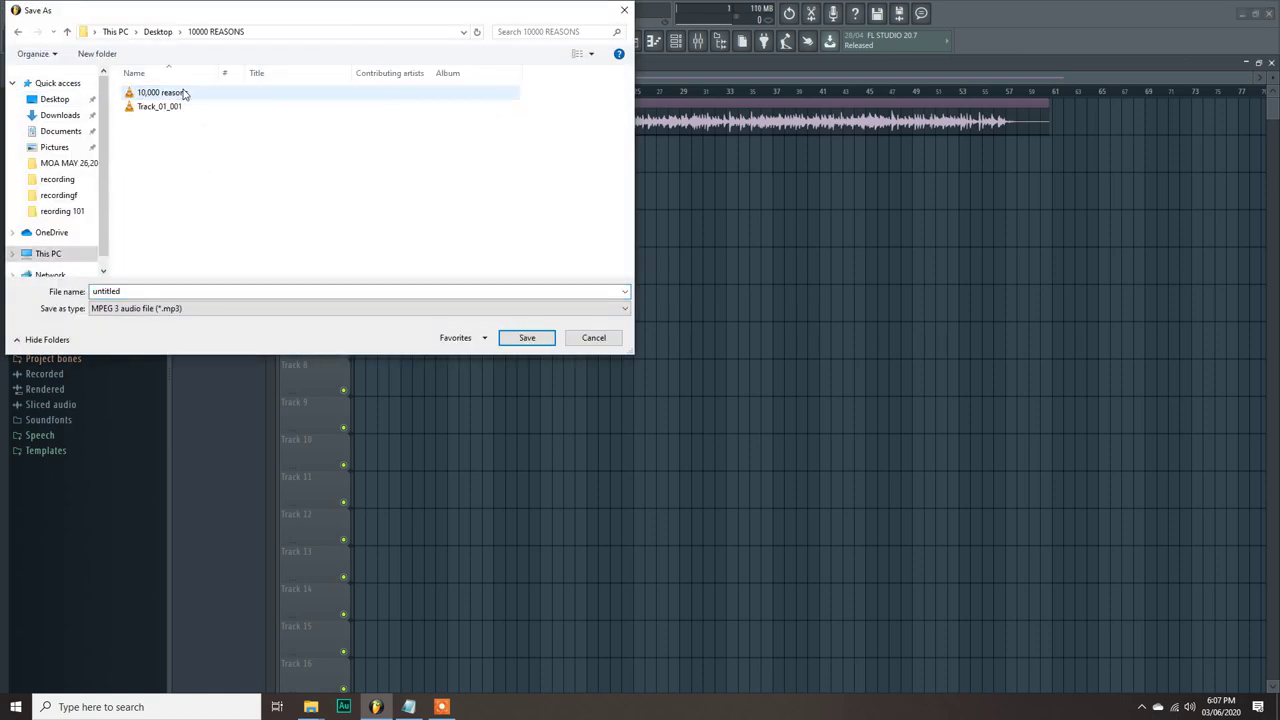
left_click(526, 338)
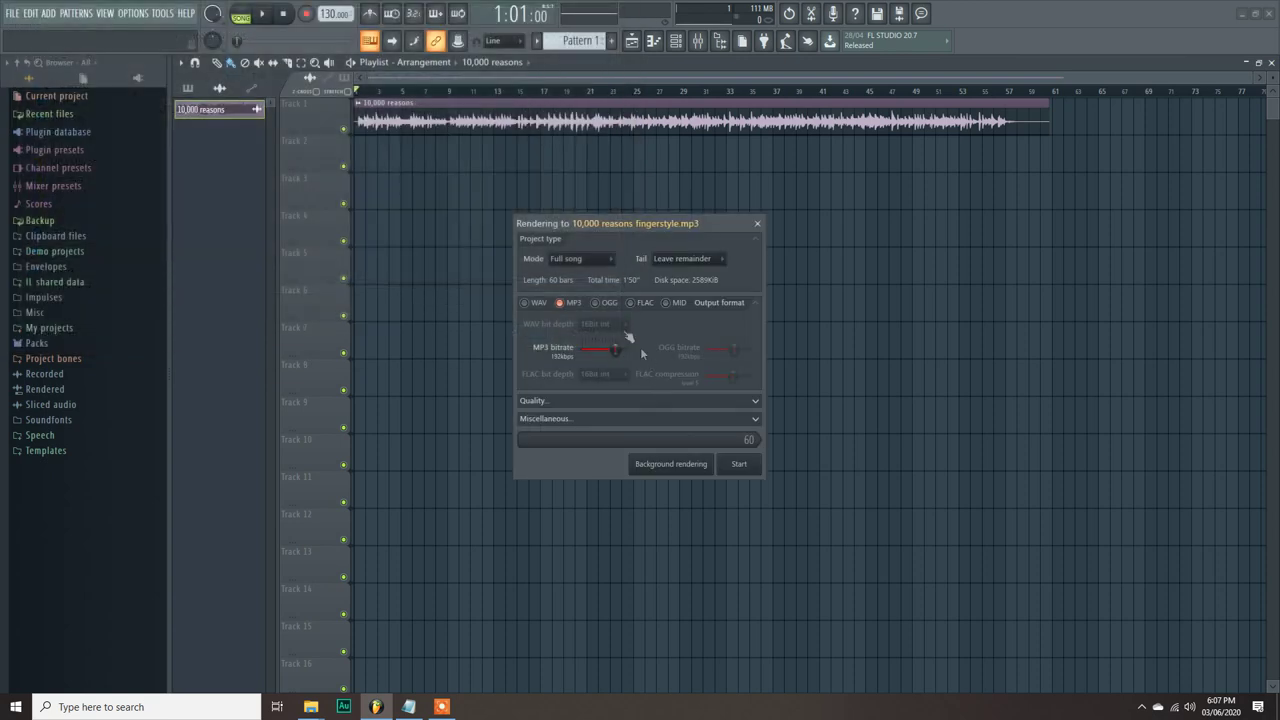